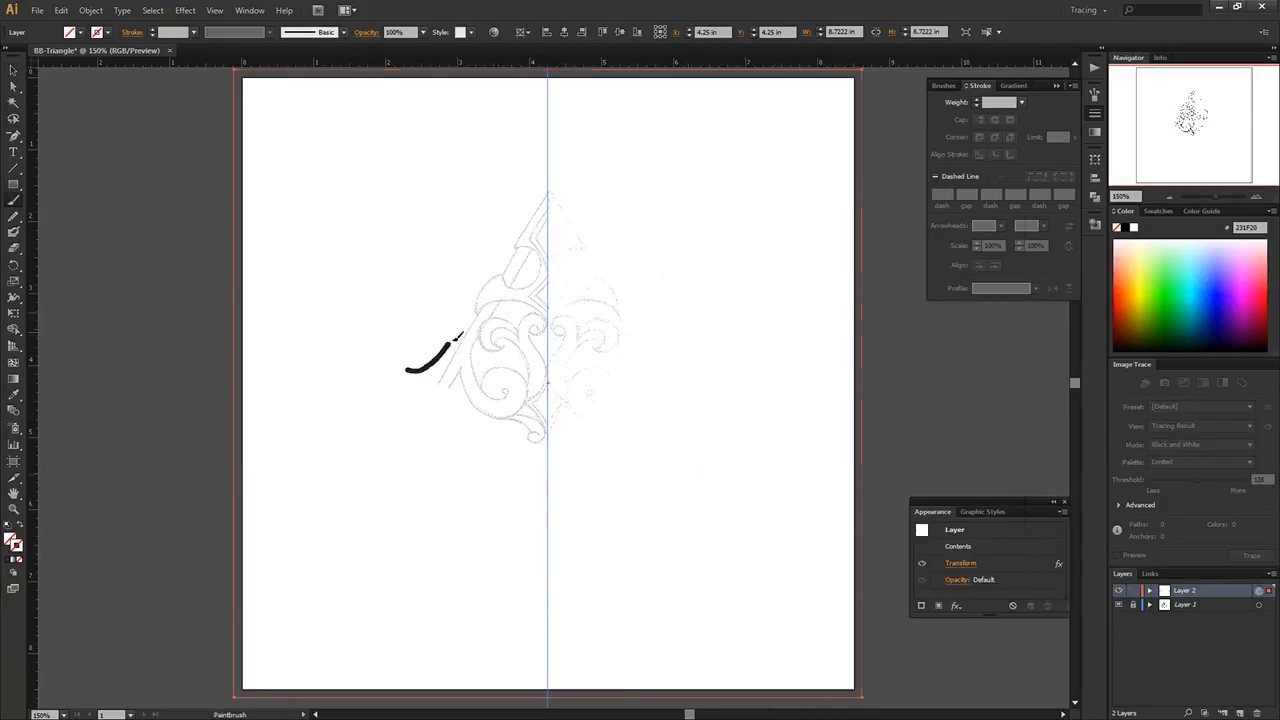
Step: Trace the pointed arrow outline from the apex, down the left curl, to the centre point
key("ctrl+equal")
key("ctrl+equal")
key("p")
left_click(542, 139)
left_click(475, 247)
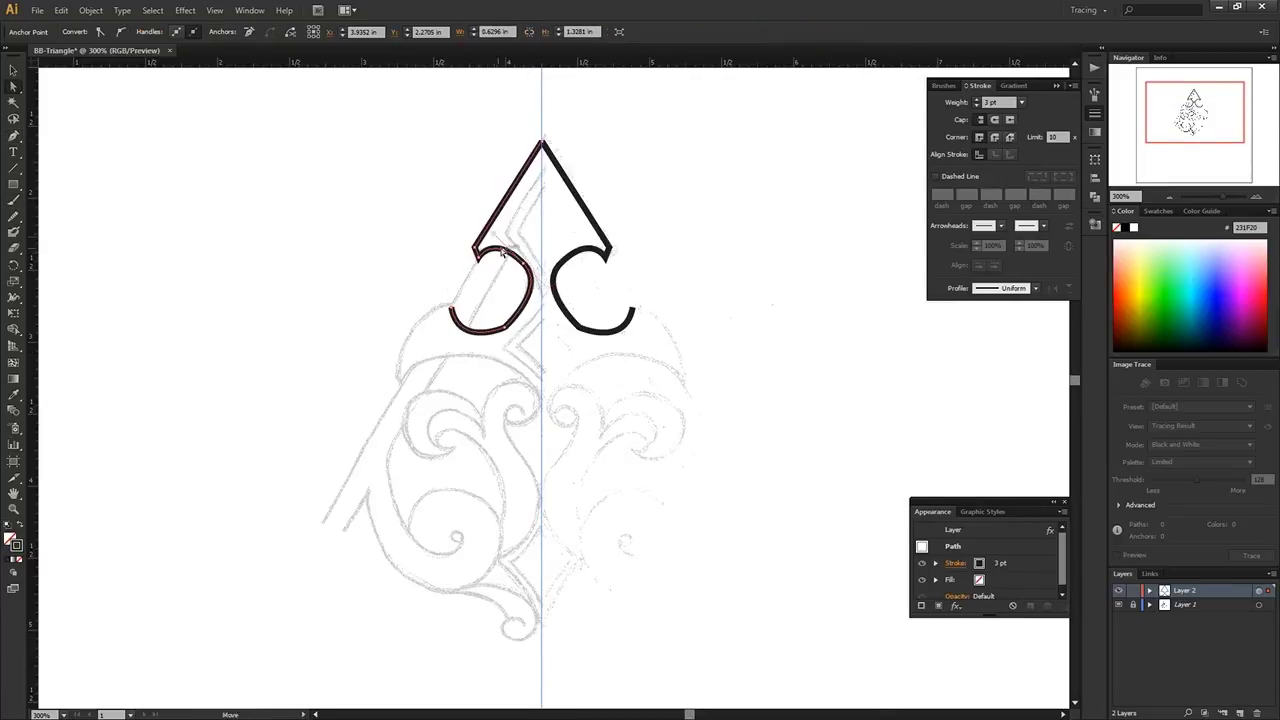
left_click(454, 310)
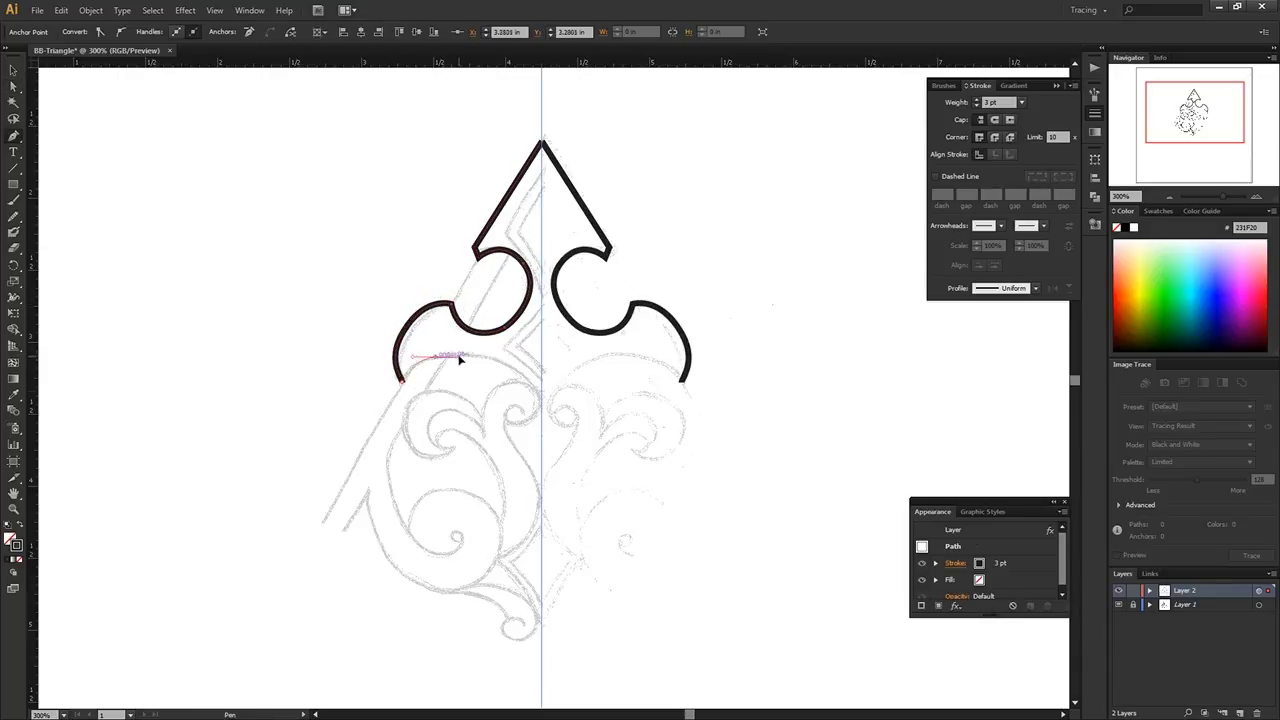
left_click_drag(562, 454, 565, 455)
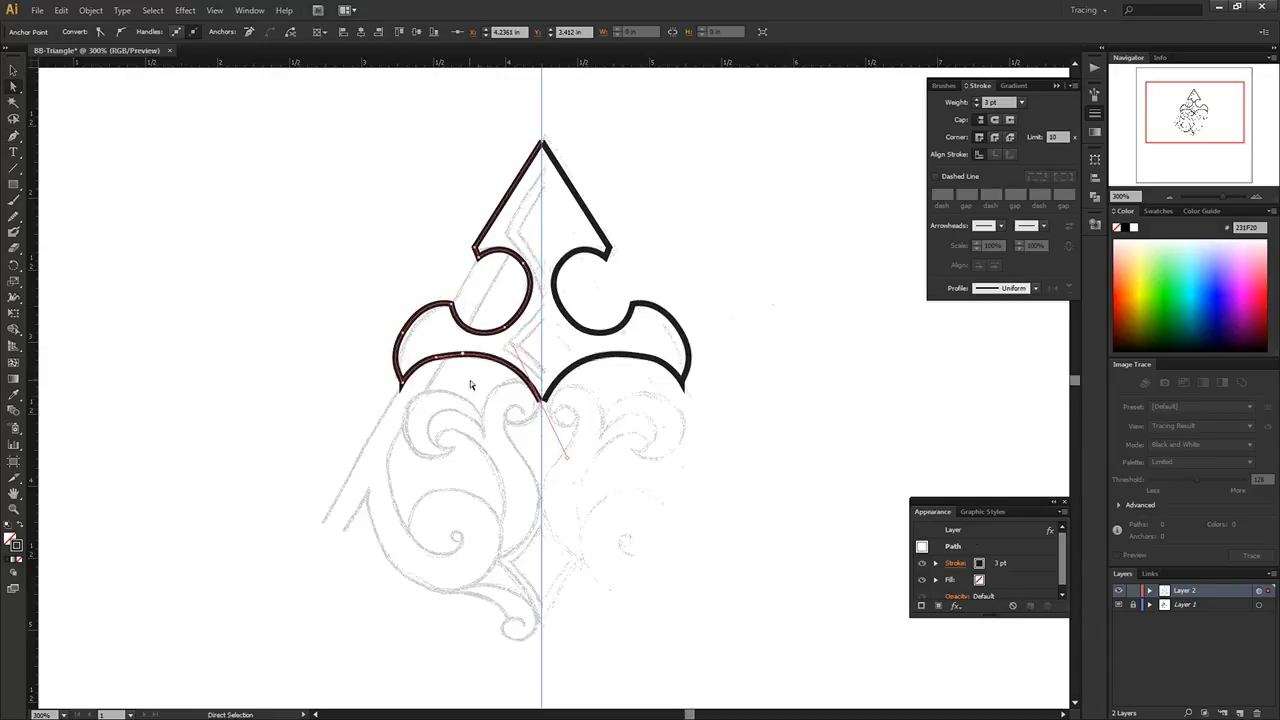
left_click(466, 432)
Step: Draw two outlined diamonds, one inside the top point and one above the centre point
left_click_drag(543, 170, 543, 292)
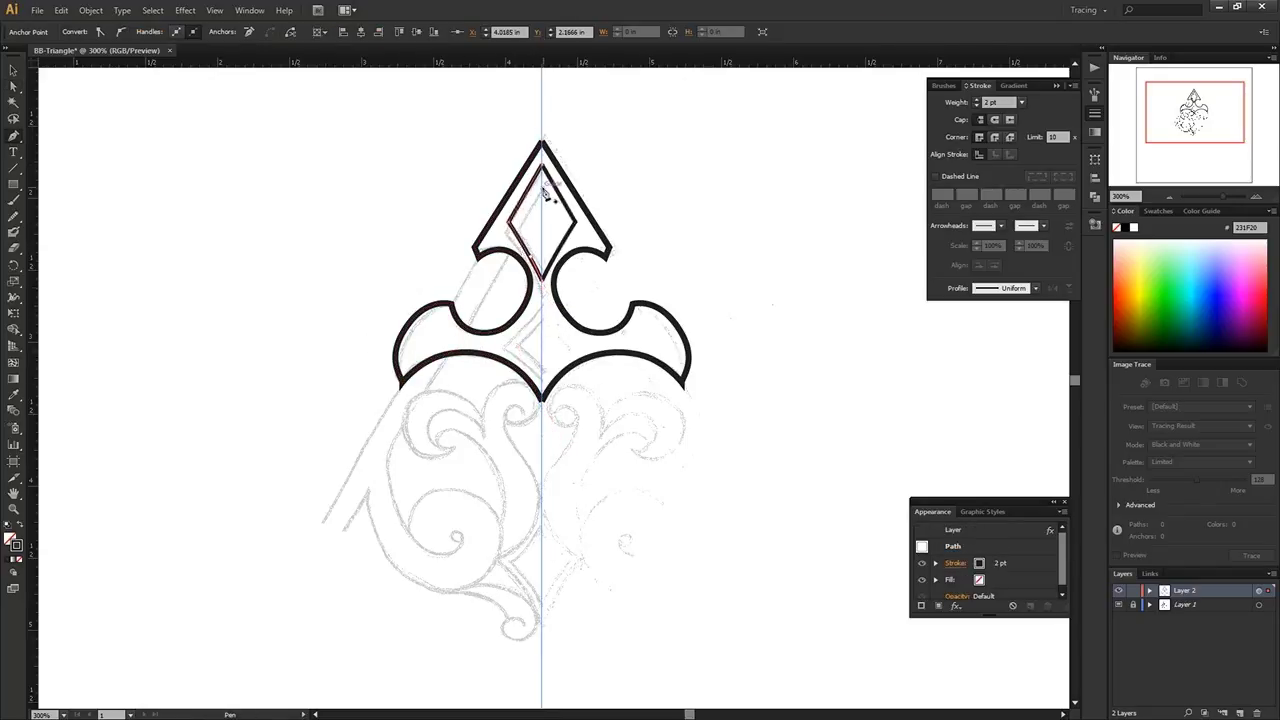
left_click_drag(546, 195, 546, 260)
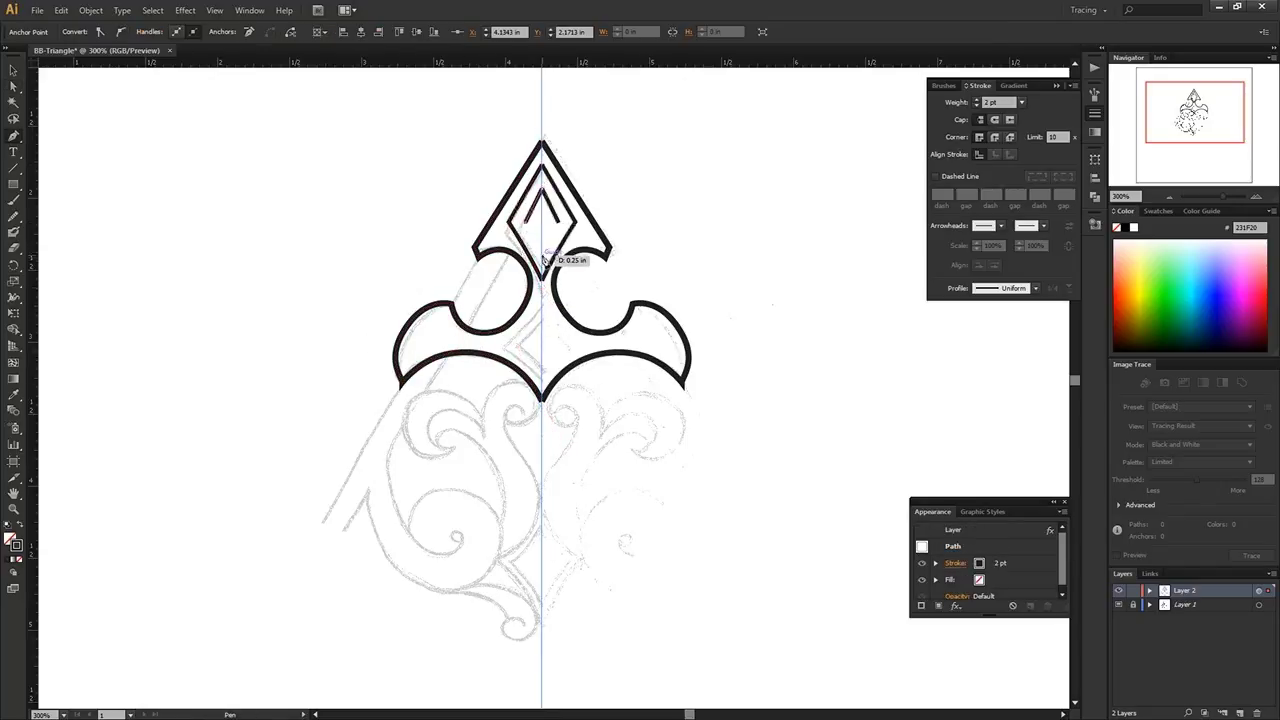
left_click(678, 186)
key("p")
left_click(500, 345)
left_click(543, 399)
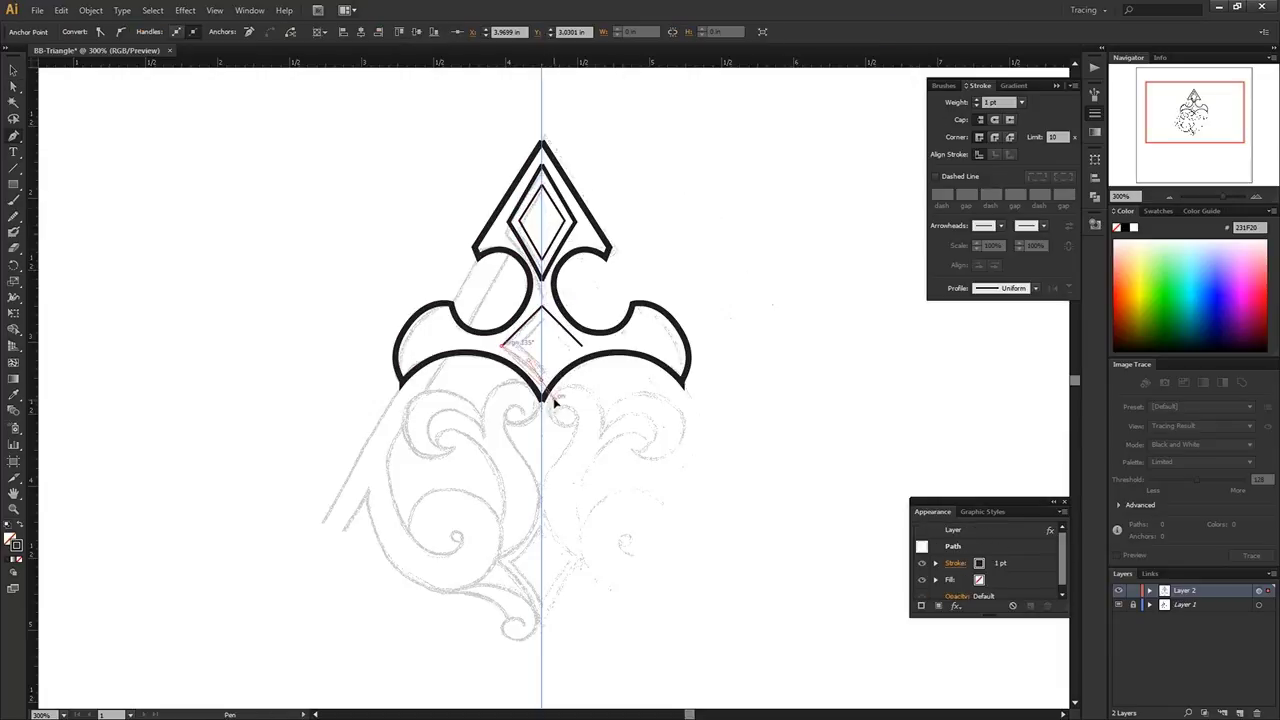
left_click(543, 326)
key("a")
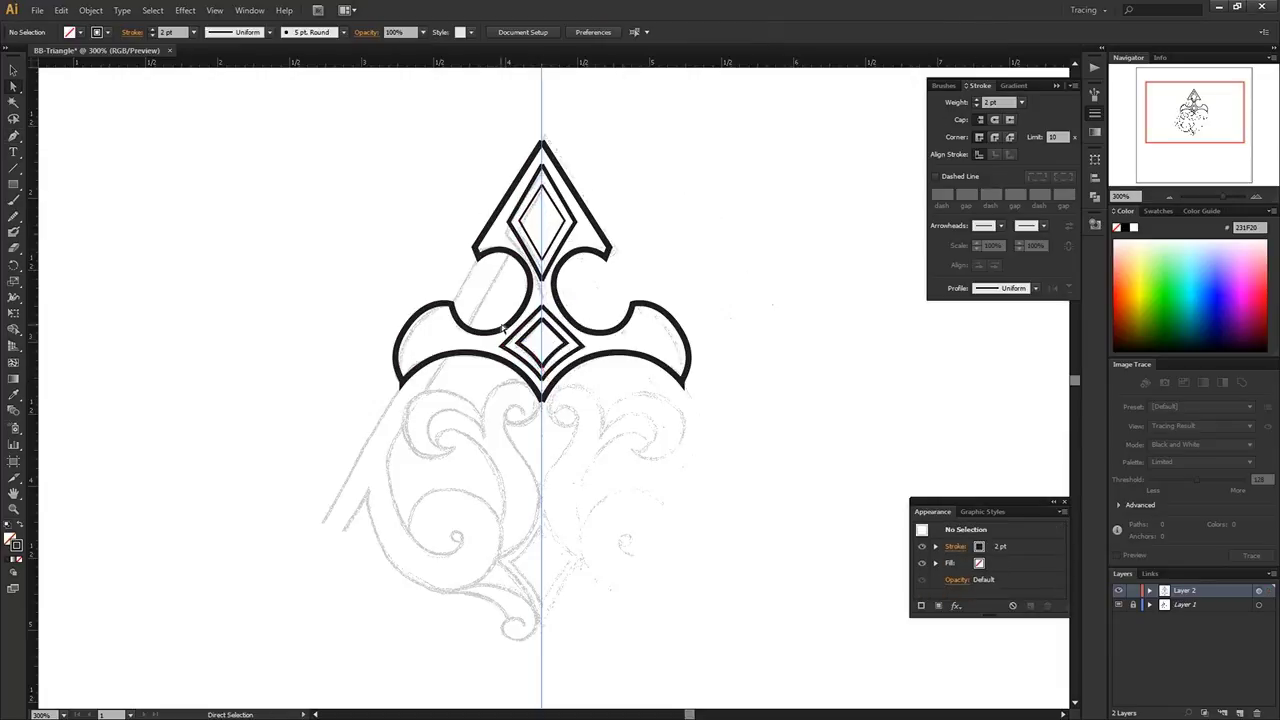
Step: Draw the double parallel diagonal side lines from the left shoulder to the lower left
left_click(477, 257)
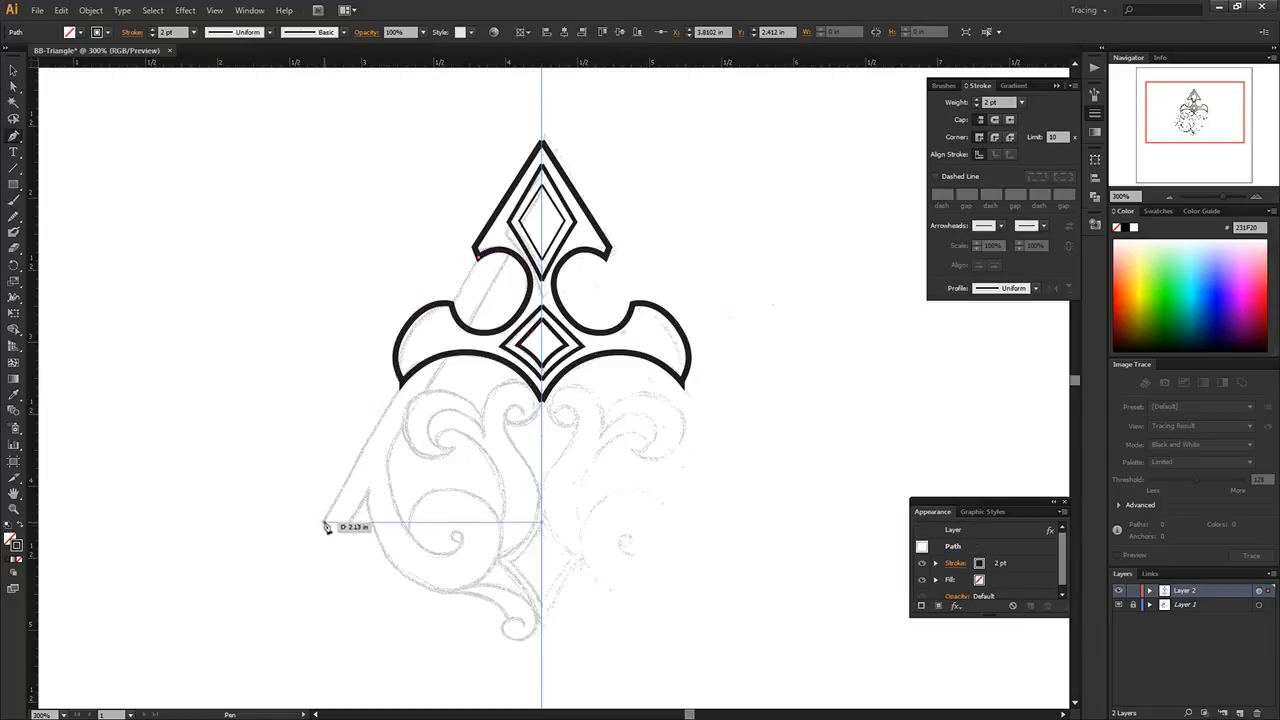
left_click(322, 522)
left_click(420, 370, "ctrl")
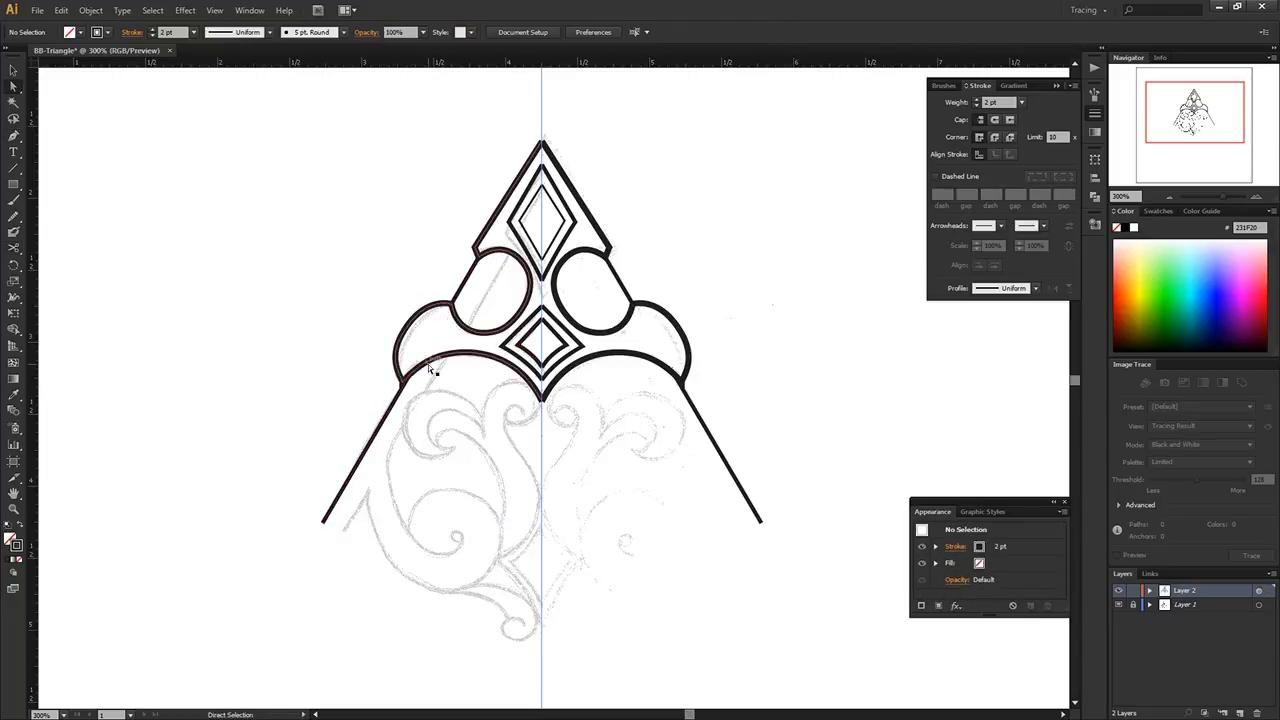
left_click(510, 250)
left_click(343, 530)
Step: Trim the overlapping left ornament and reshape the left wing into a leaf tip
left_click(463, 322)
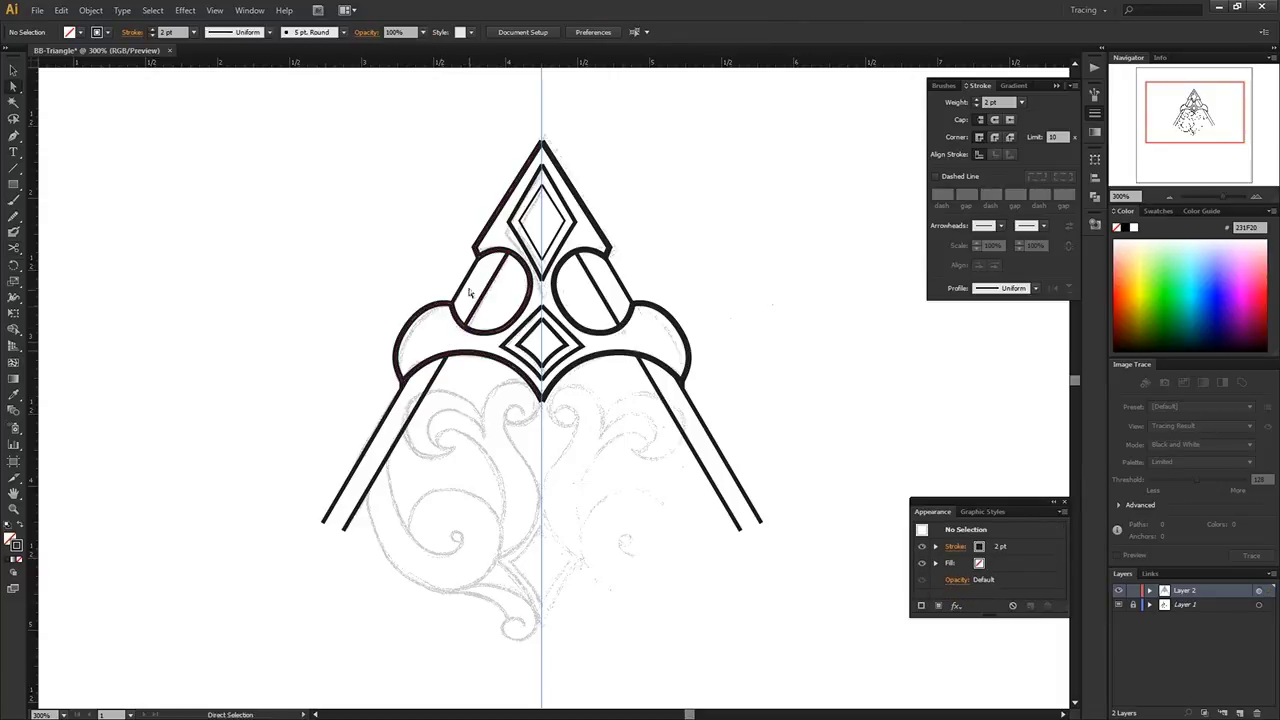
left_click(438, 568)
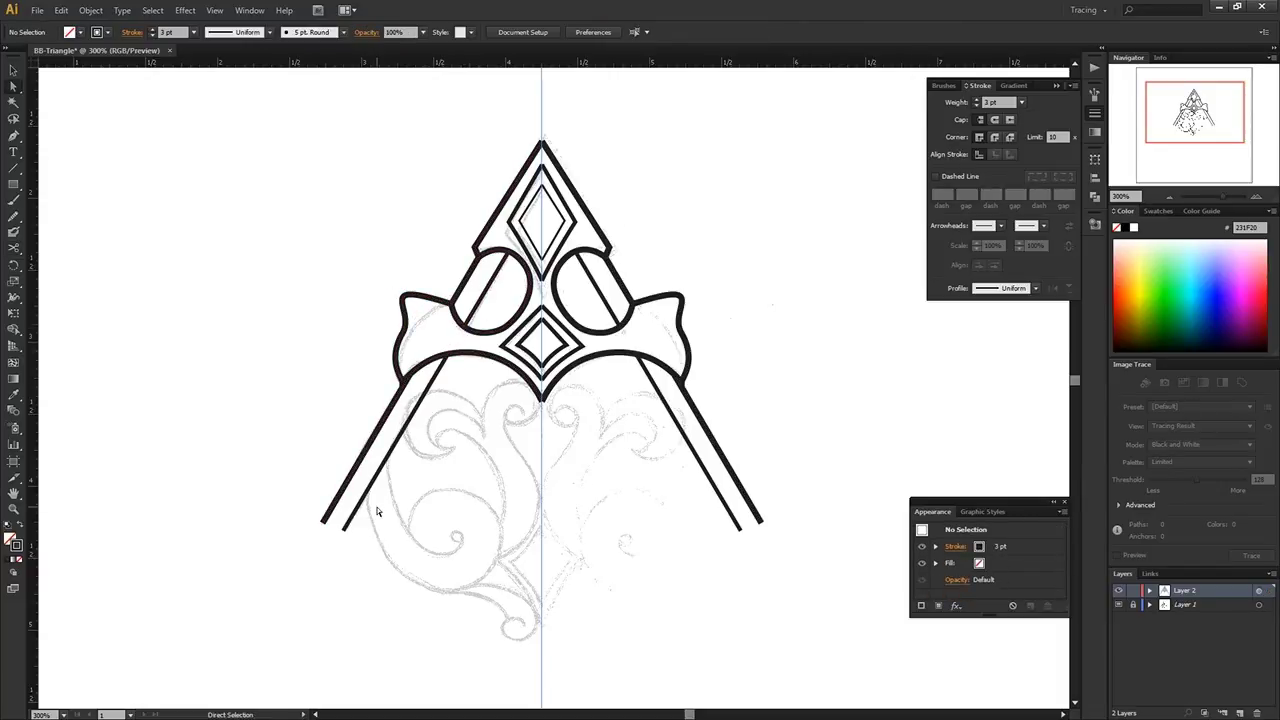
left_click(423, 294)
left_click(475, 328, "ctrl")
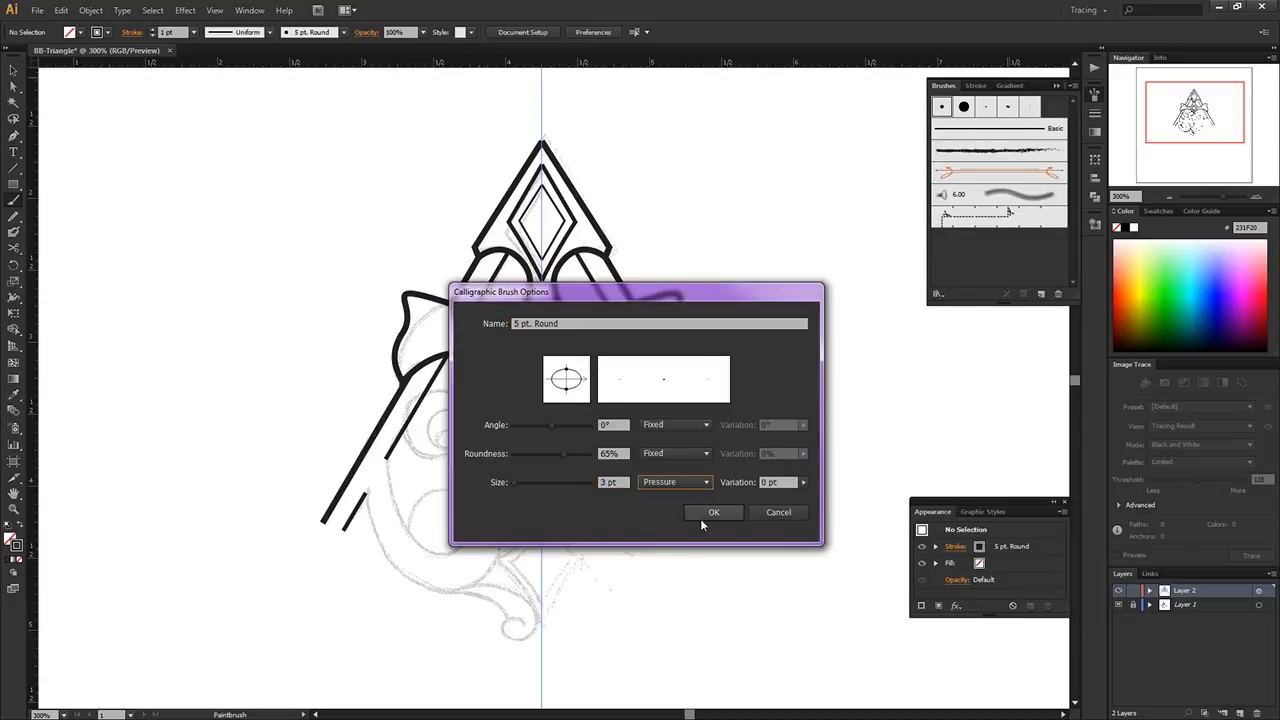
Step: With a 3 pt pressure brush, paint the left spiral, small bottom tails and a centre curl
left_click(708, 514)
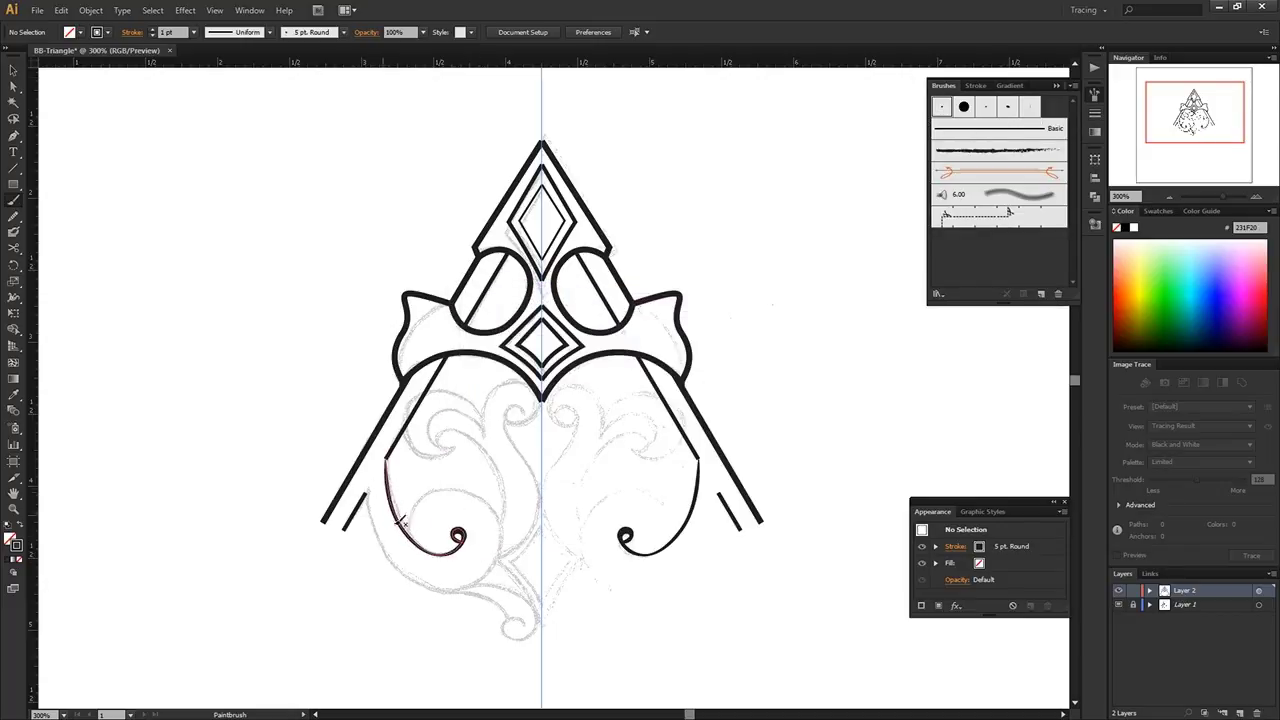
left_click_drag(415, 522, 458, 538)
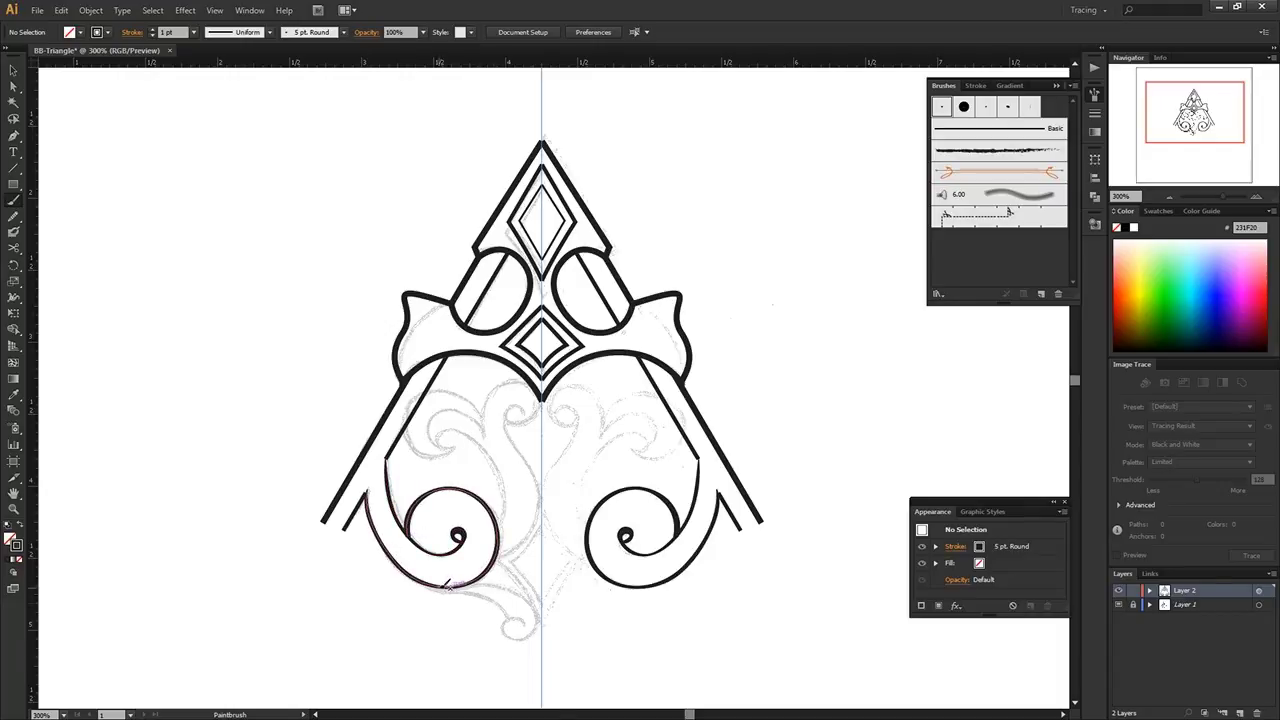
left_click_drag(520, 590, 516, 628)
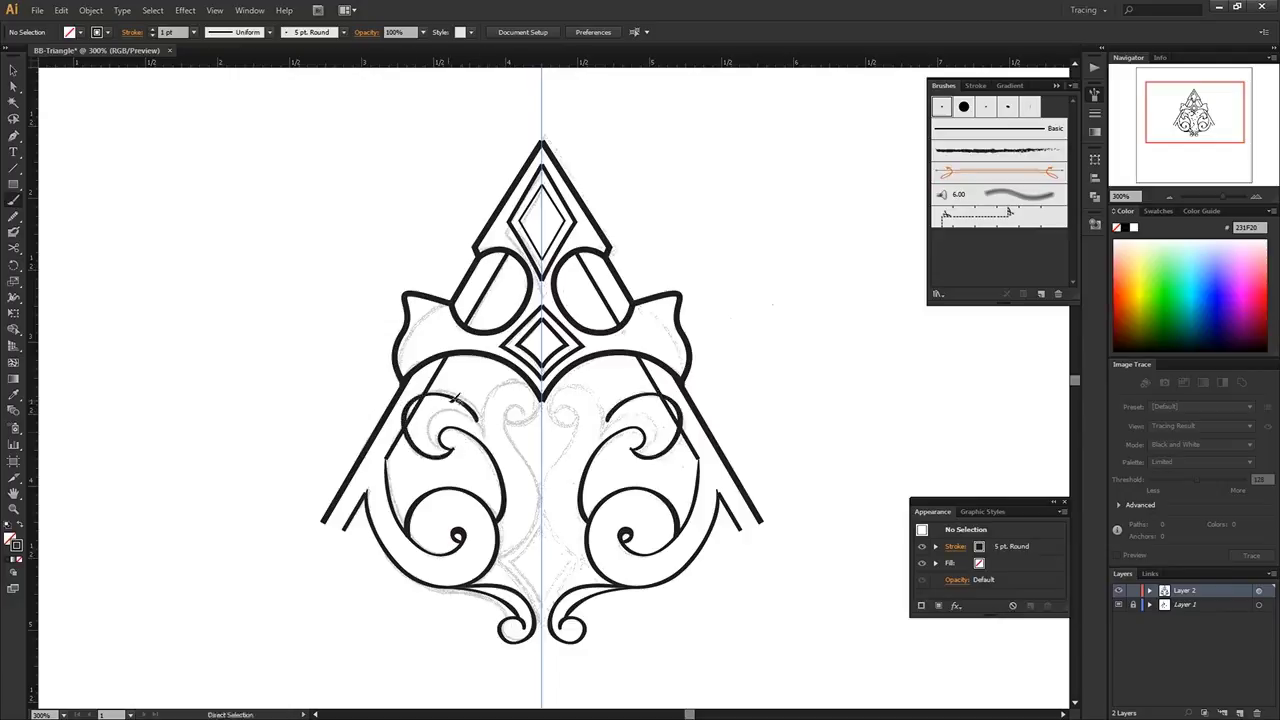
left_click_drag(506, 418, 541, 506)
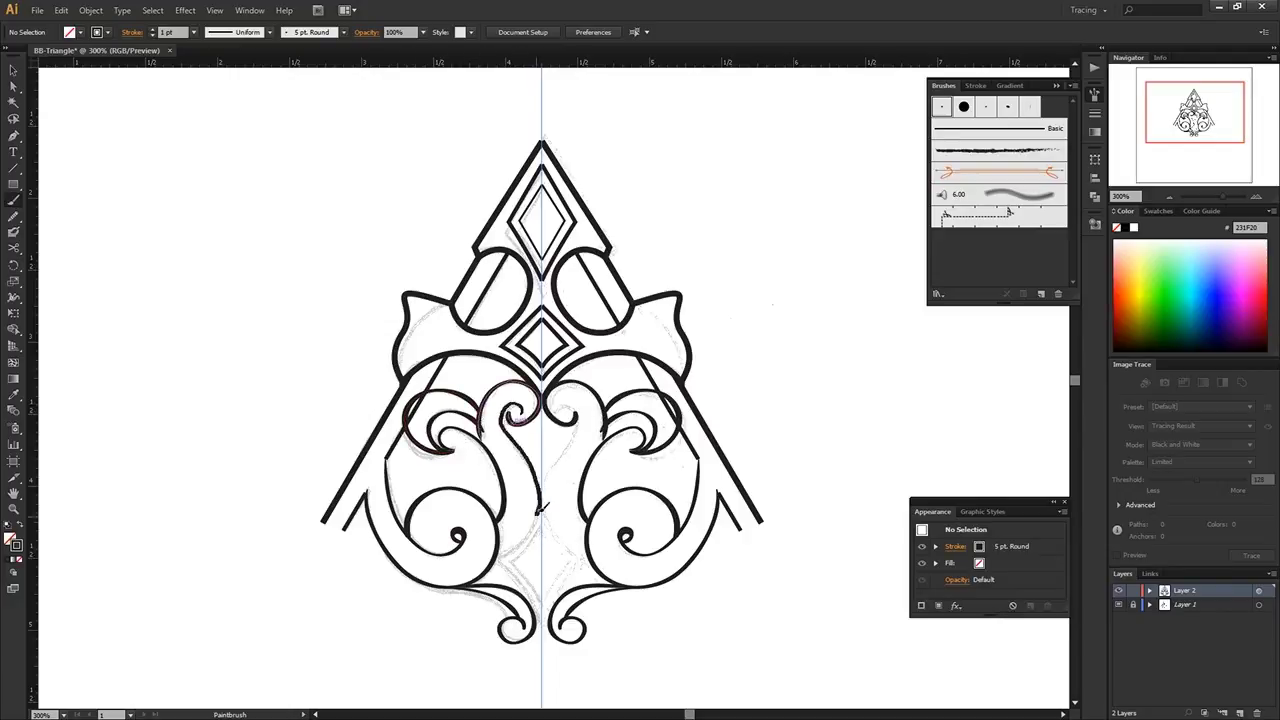
Step: Join the left curl's separate pieces into one path
key("a")
left_click(447, 440)
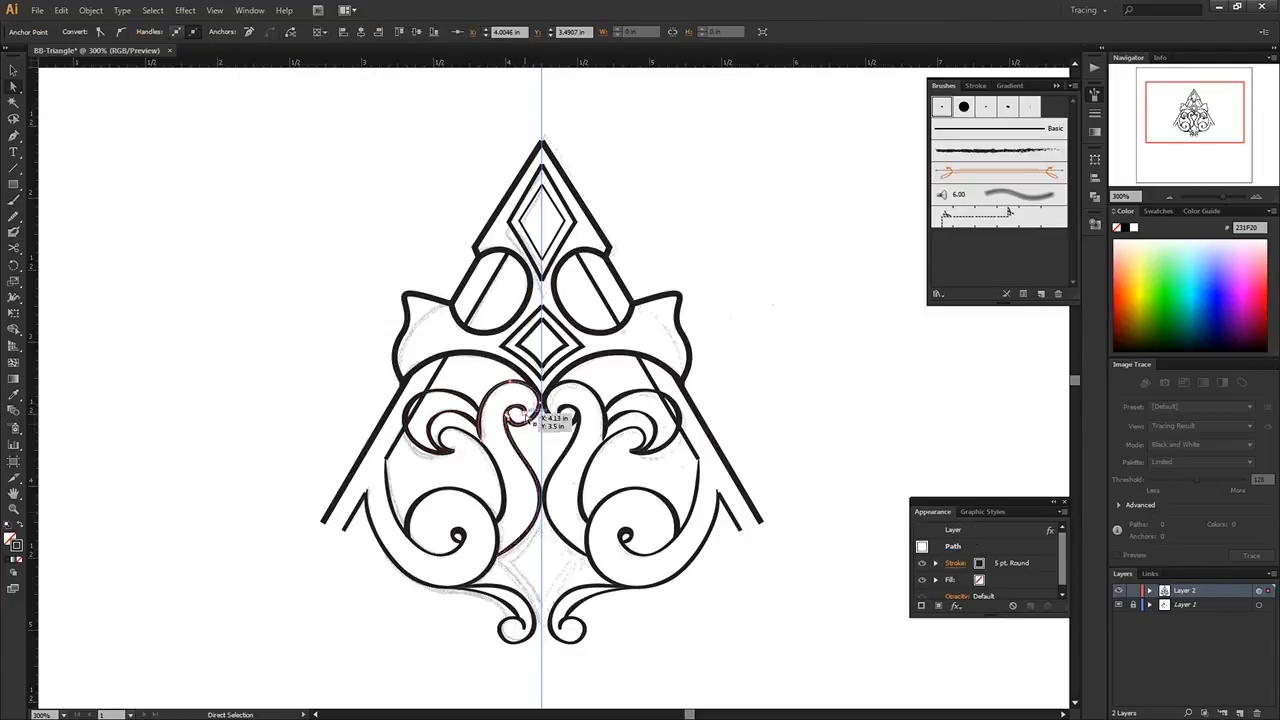
right_click(462, 468)
left_click(511, 562)
right_click(400, 458)
left_click(430, 548)
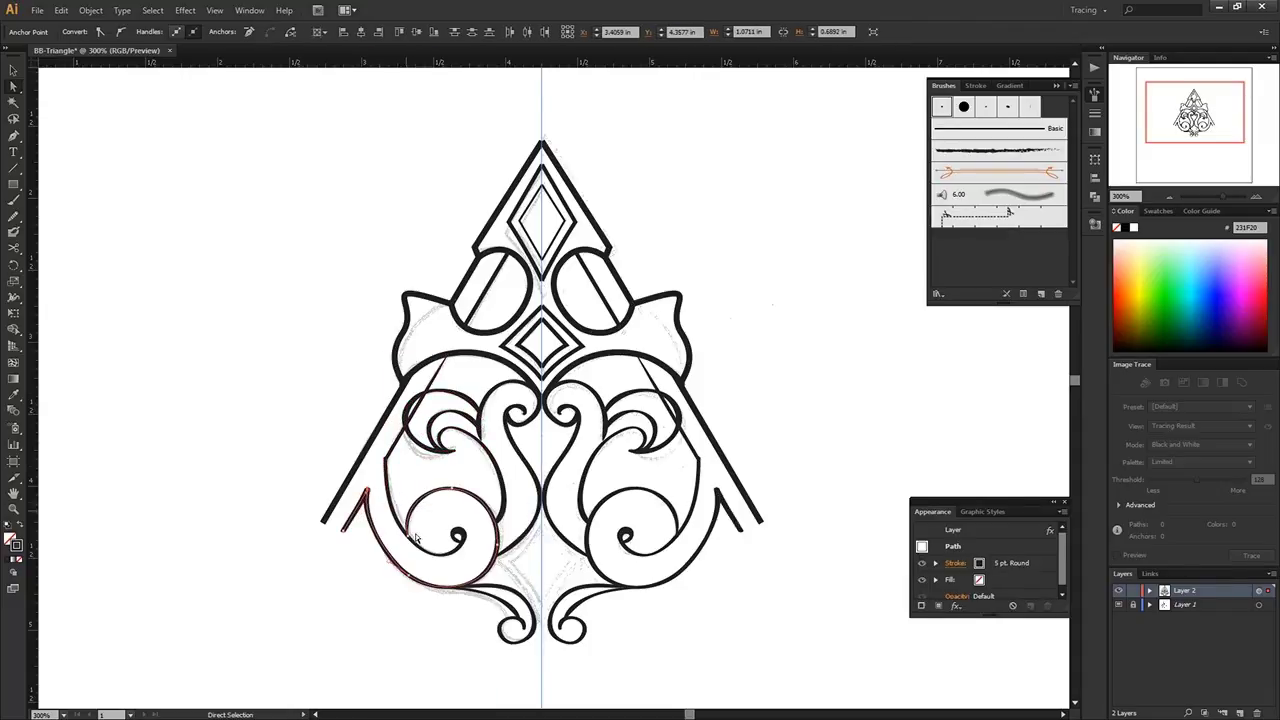
Step: Cut the inner left curl path where it crosses the outer curl
key("minus")
key("a")
left_click(404, 402)
left_click(447, 440)
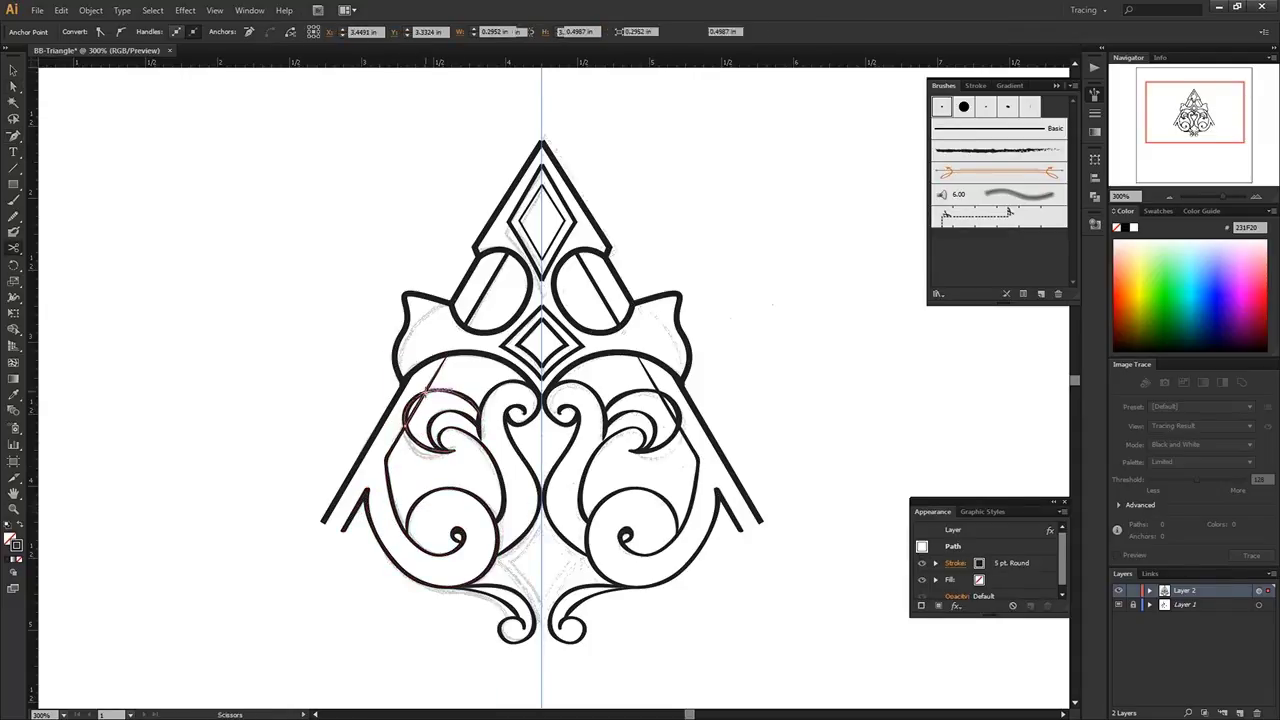
key("a")
left_click(975, 85)
left_click(362, 511)
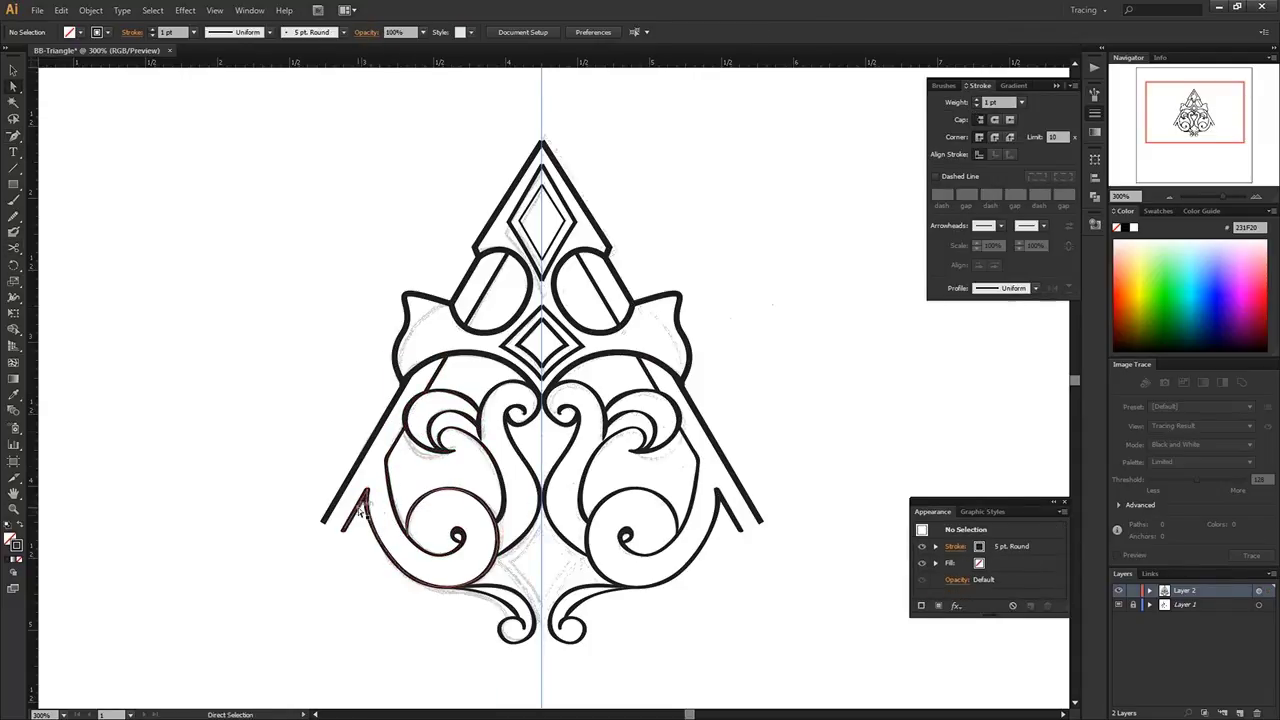
Step: Draw a new curved path from the bottom centre toward the bottom point
left_click(508, 567)
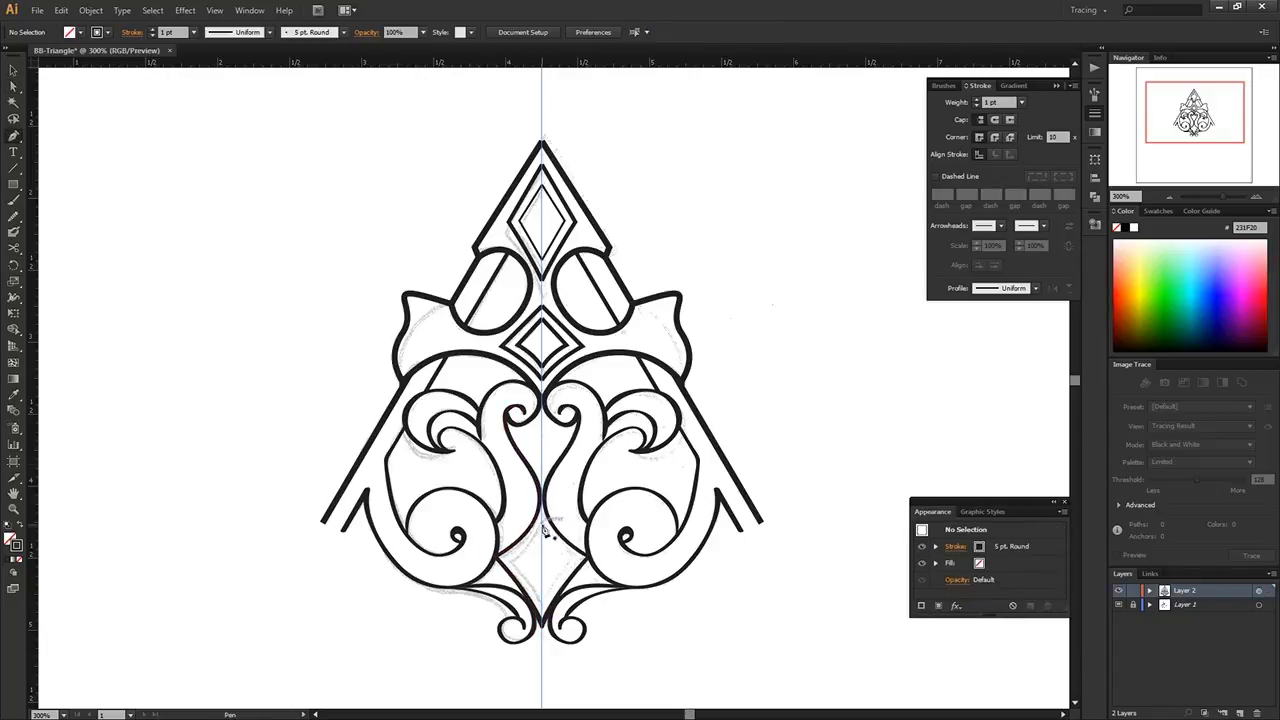
left_click_drag(540, 606, 541, 607)
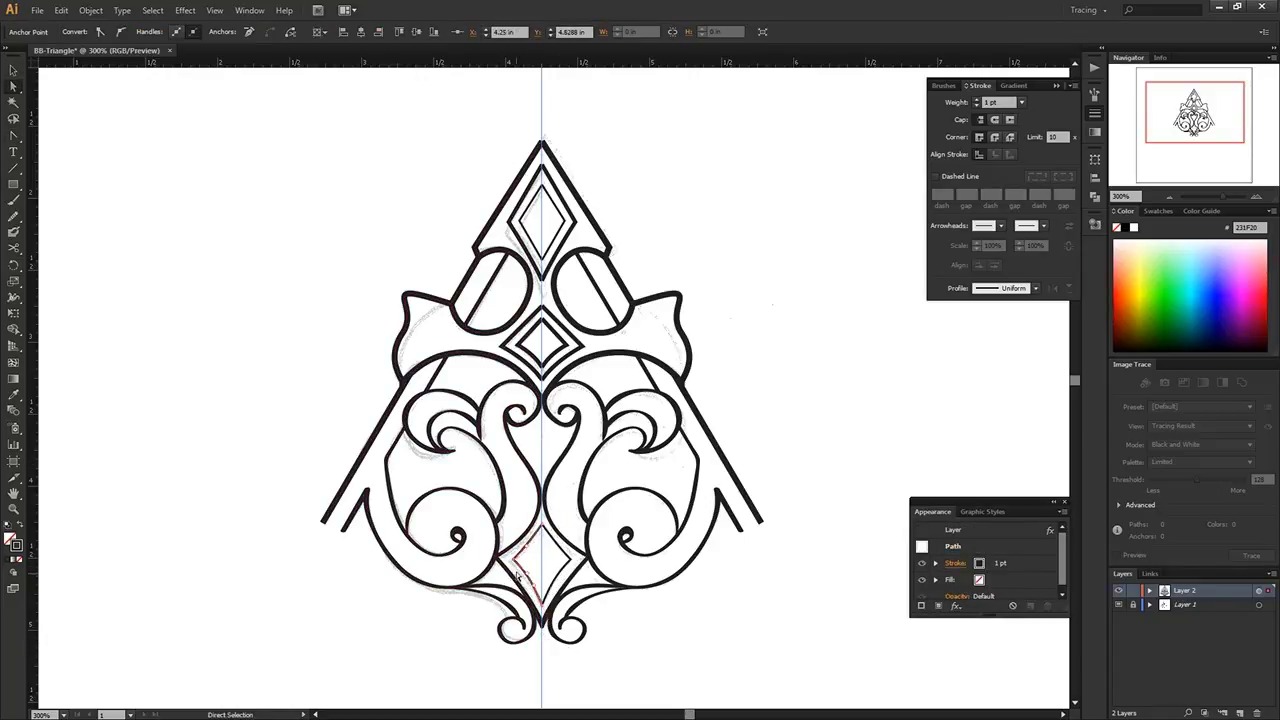
key("ctrl+shift+a")
key("b")
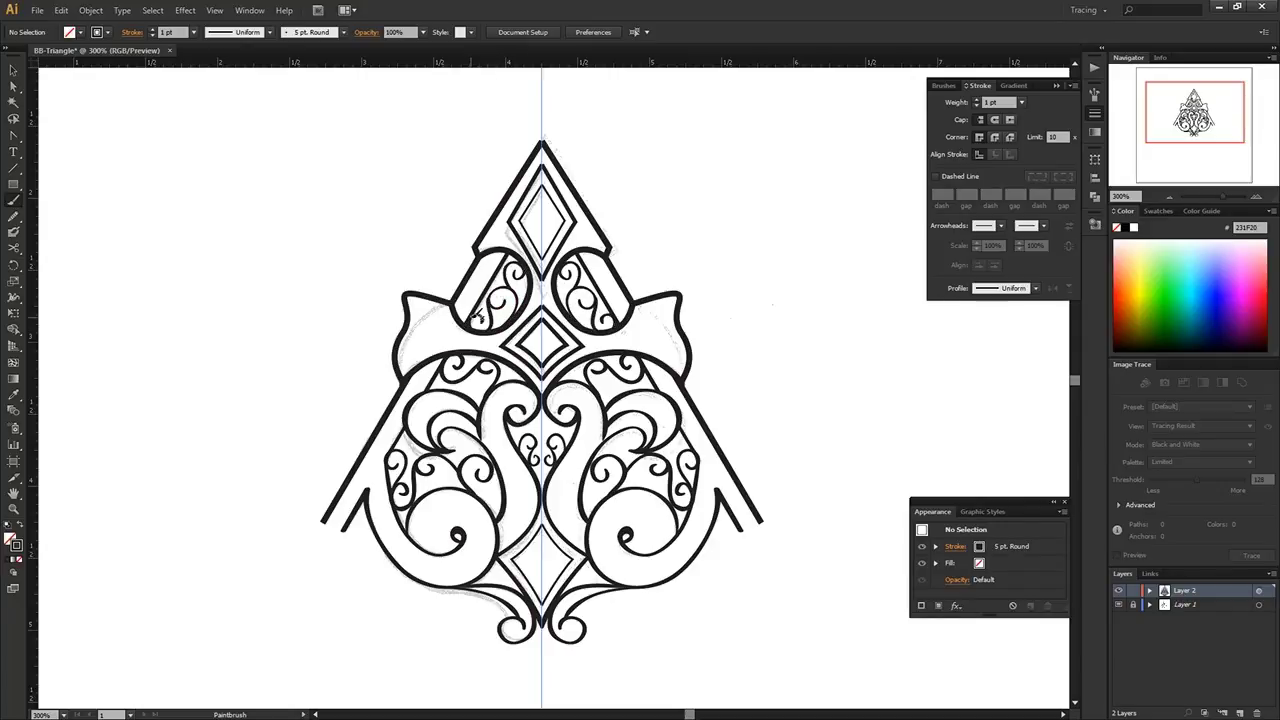
Step: Refine anchors on the heart swirl and small corner swirls, then select all the artwork
left_click(1169, 198)
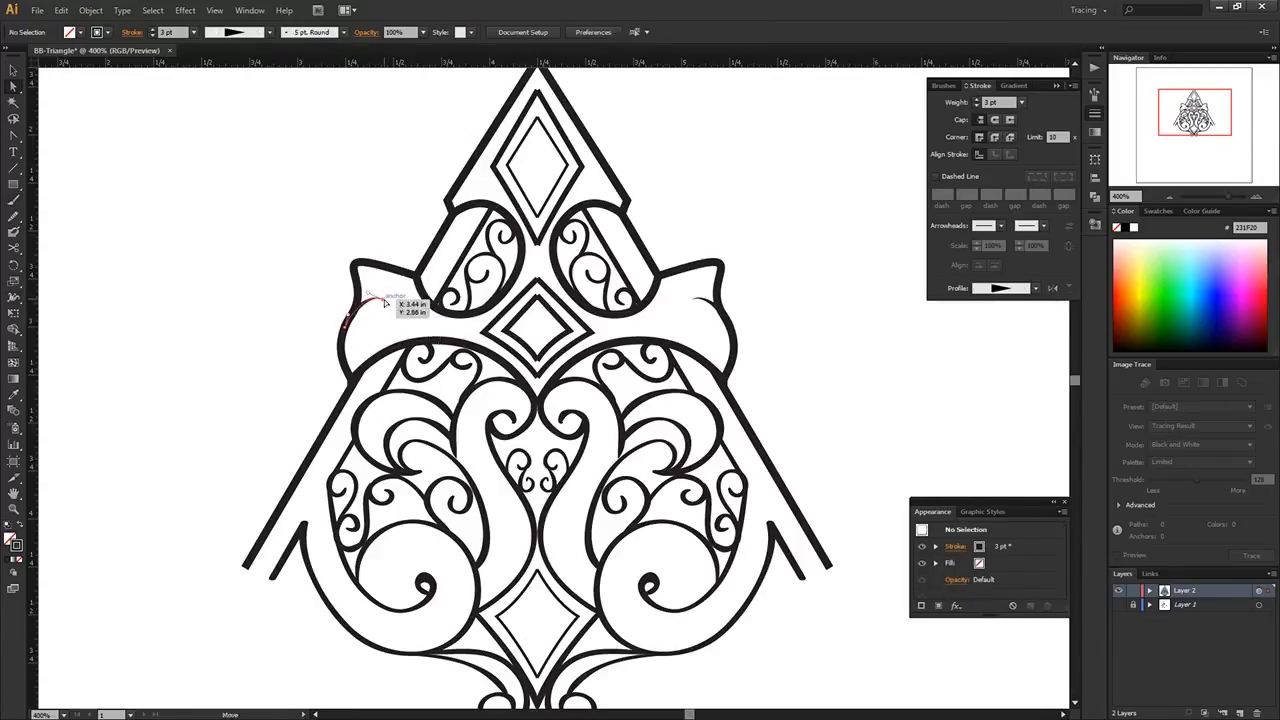
left_click(517, 424)
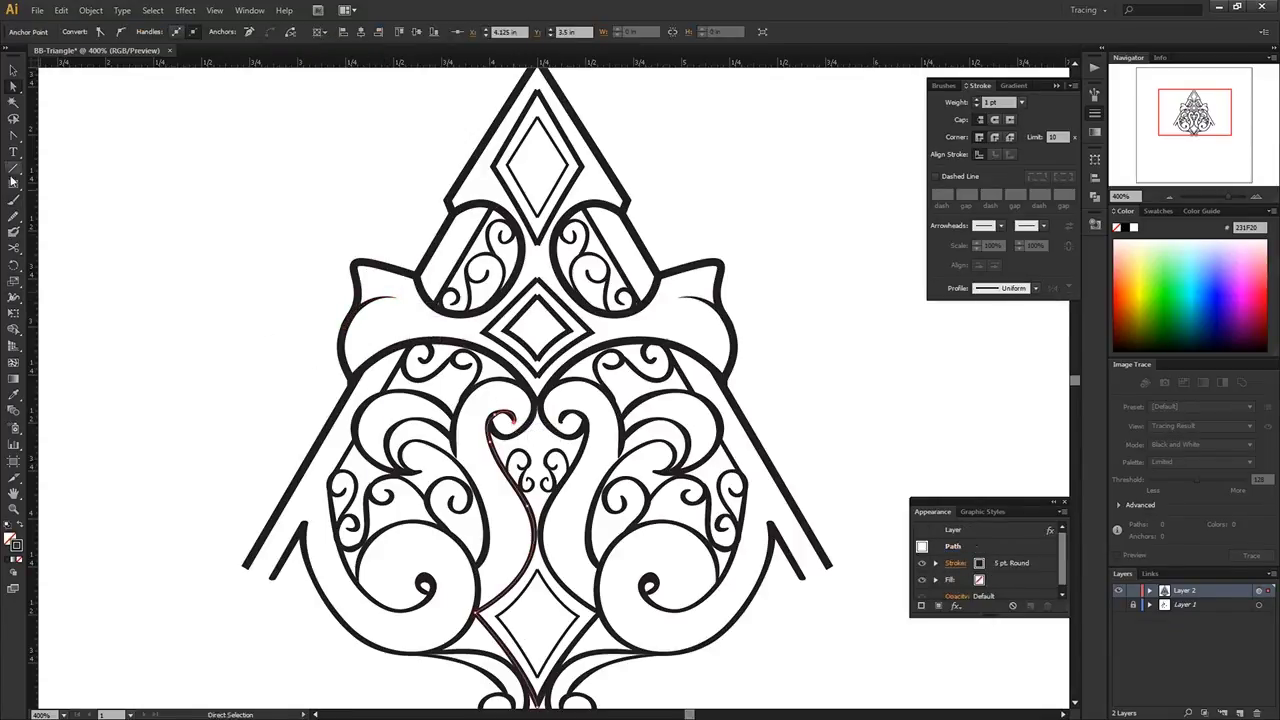
left_click(463, 394)
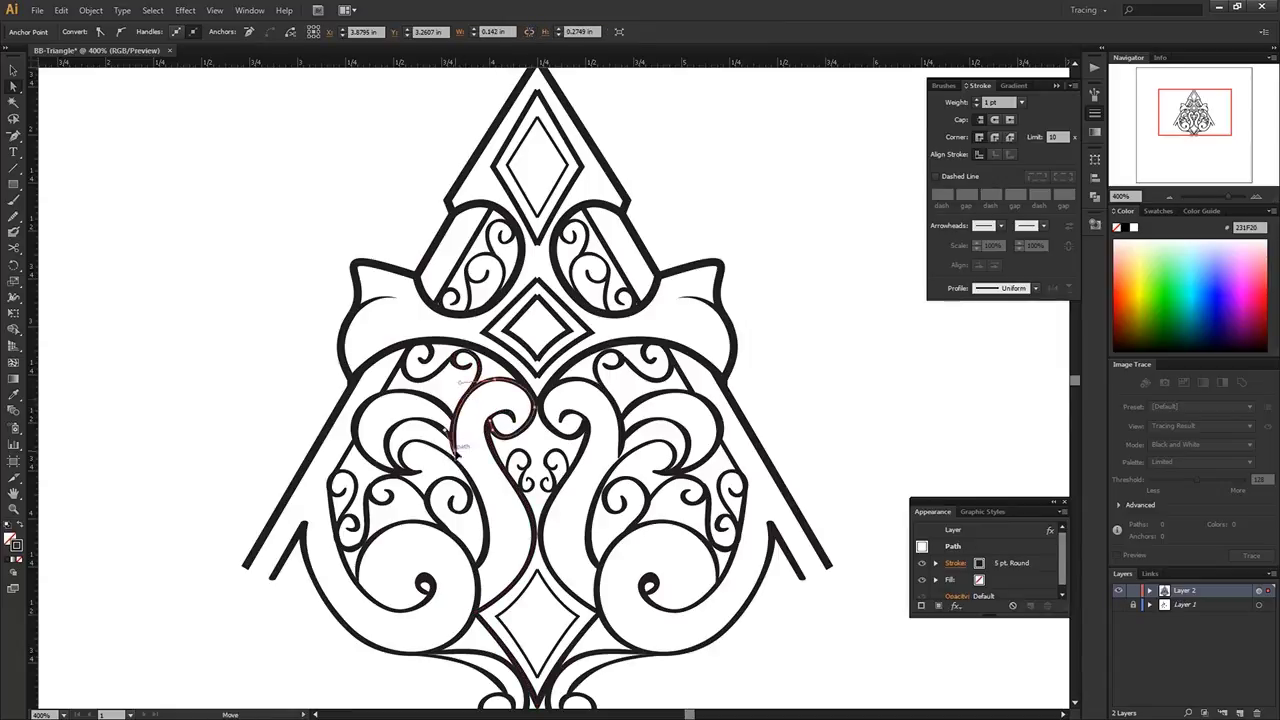
left_click(456, 452)
left_click(352, 540)
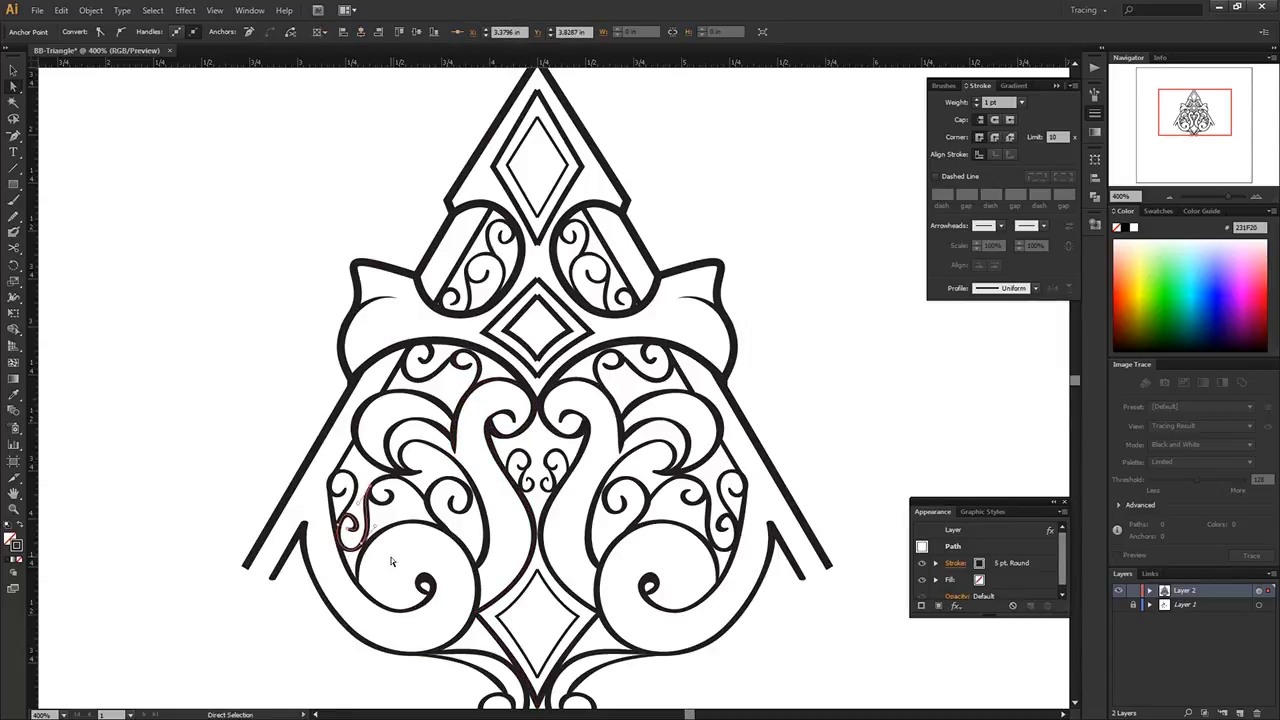
key("ctrl+minus")
key("ctrl+a")
Step: Position the emblem group on the artboard
key("ctrl+1")
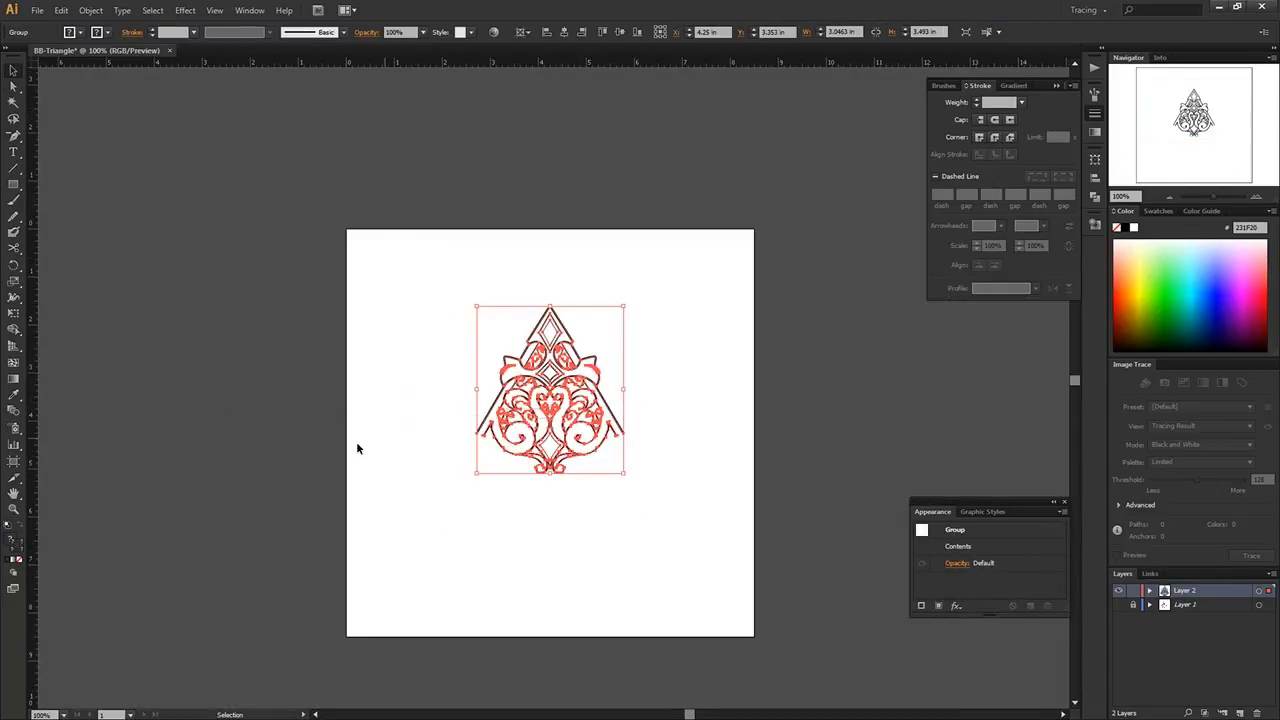
left_click_drag(270, 420, 615, 402)
right_click(588, 405)
left_click(760, 495)
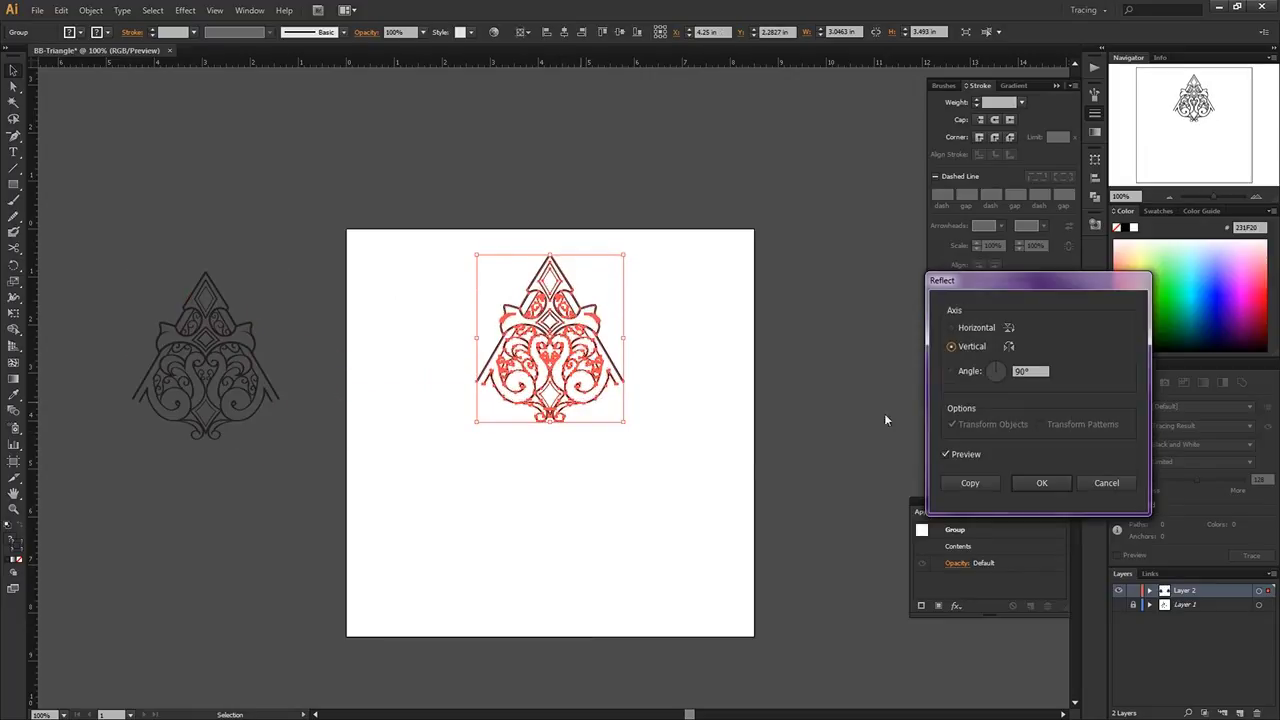
key("Escape")
right_click(532, 362)
left_click(700, 485)
left_click(886, 449)
Step: Apply a Transform effect with reflection, 60° angle and 2 copies to the emblem group
left_click(956, 605)
left_click(890, 380)
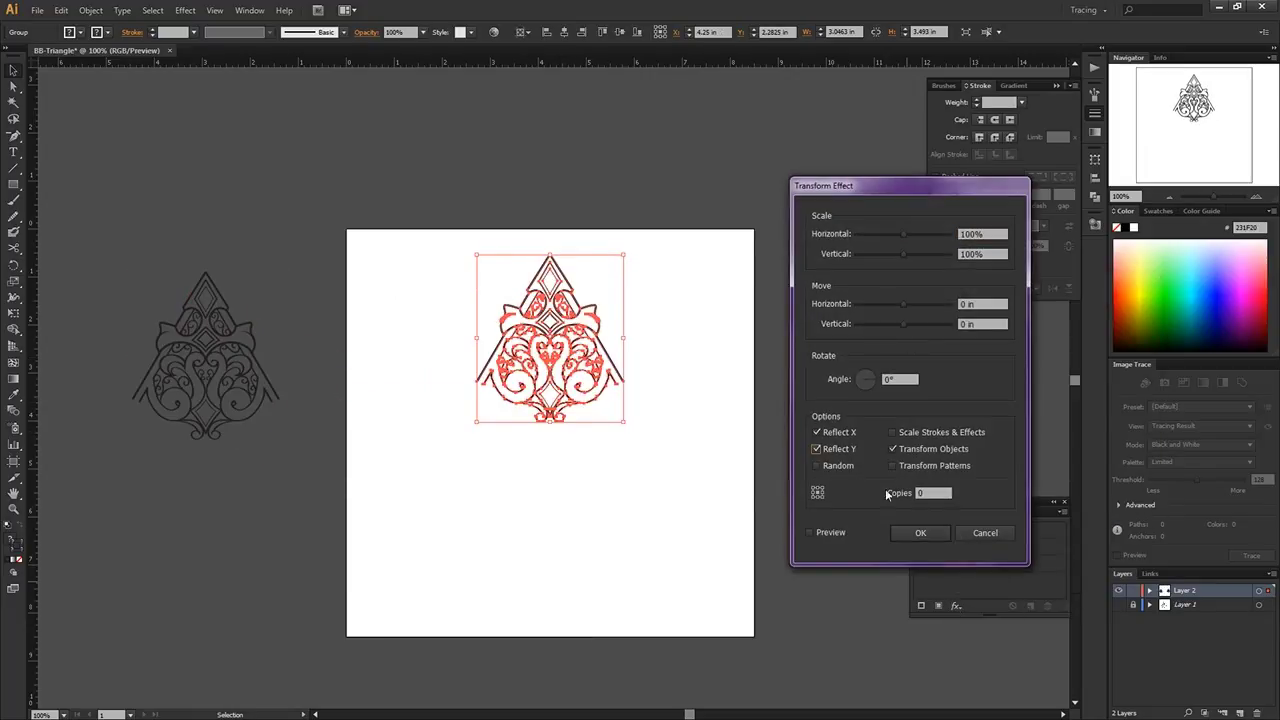
left_click(810, 532)
mouse_move(865, 379)
left_mouse_down()
mouse_move(909, 303)
mouse_move(908, 328)
left_mouse_up()
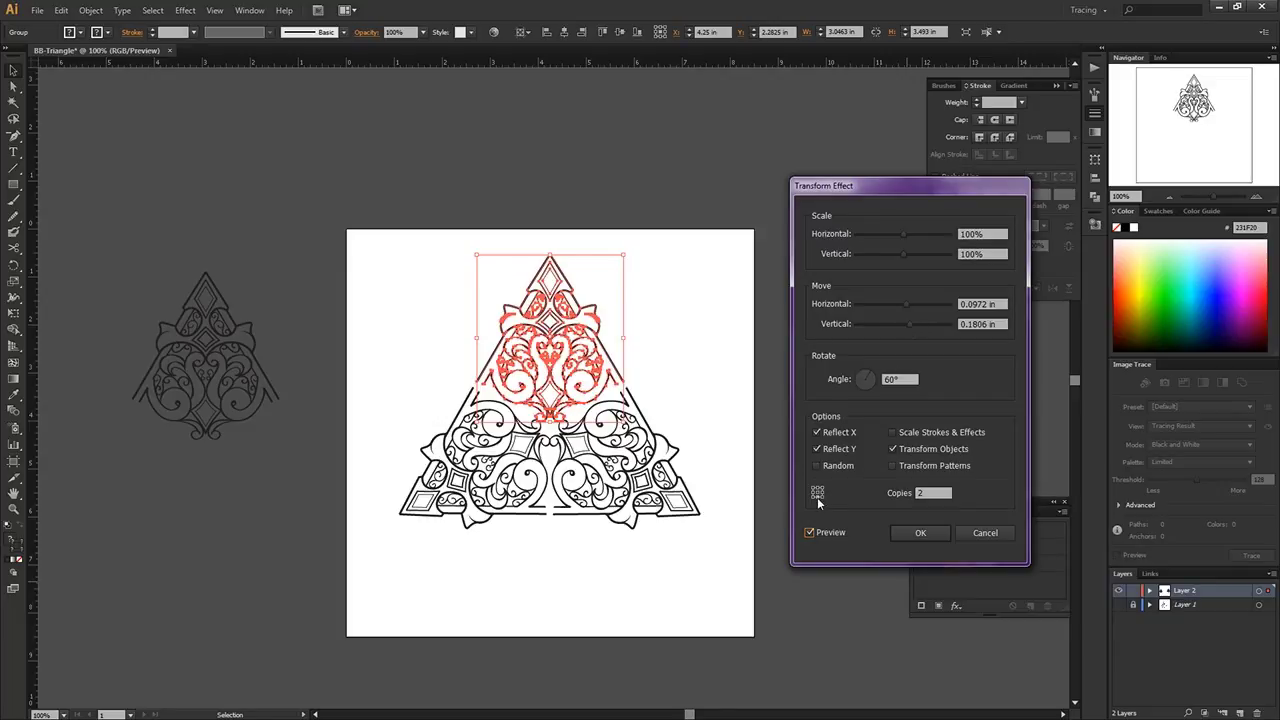
left_click(920, 532)
key("ctrl+plus")
key("ctrl+plus")
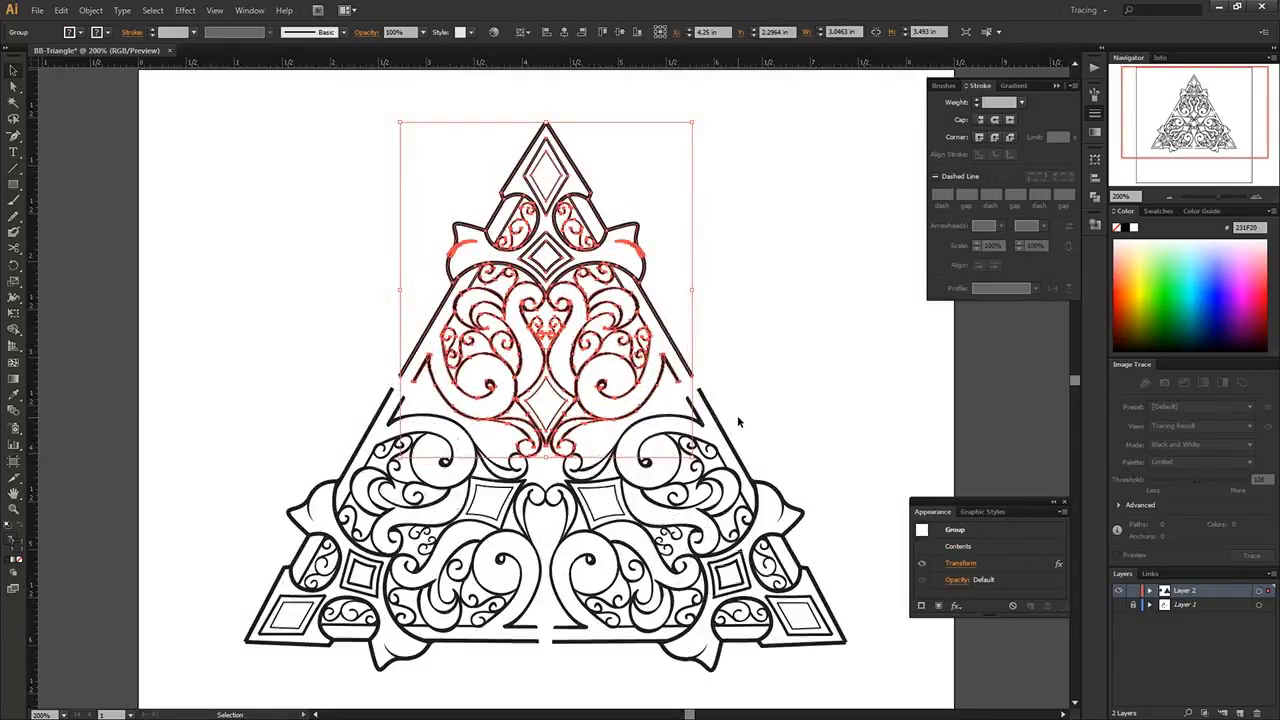
left_click(738, 422)
key("ctrl+plus")
Step: Join the open ends of the upper diamond and the second diamond outlines
left_click(597, 273, "ctrl")
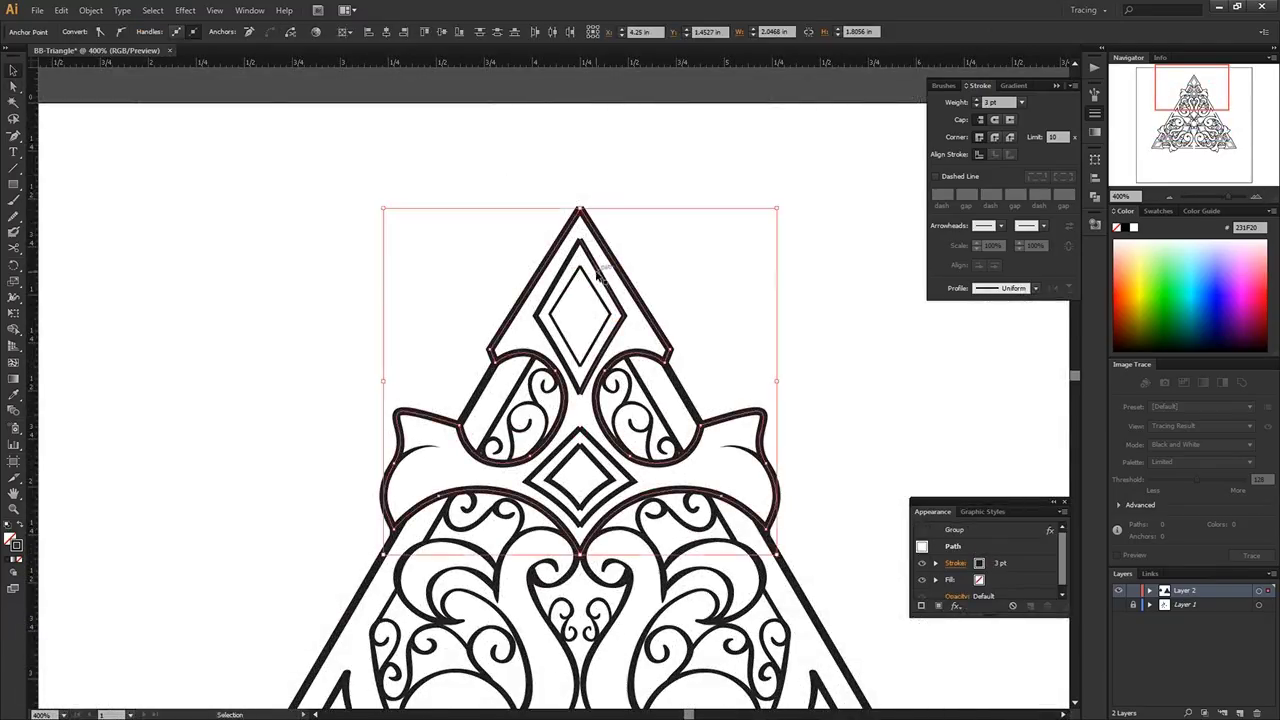
key("ctrl+j")
right_click(580, 237)
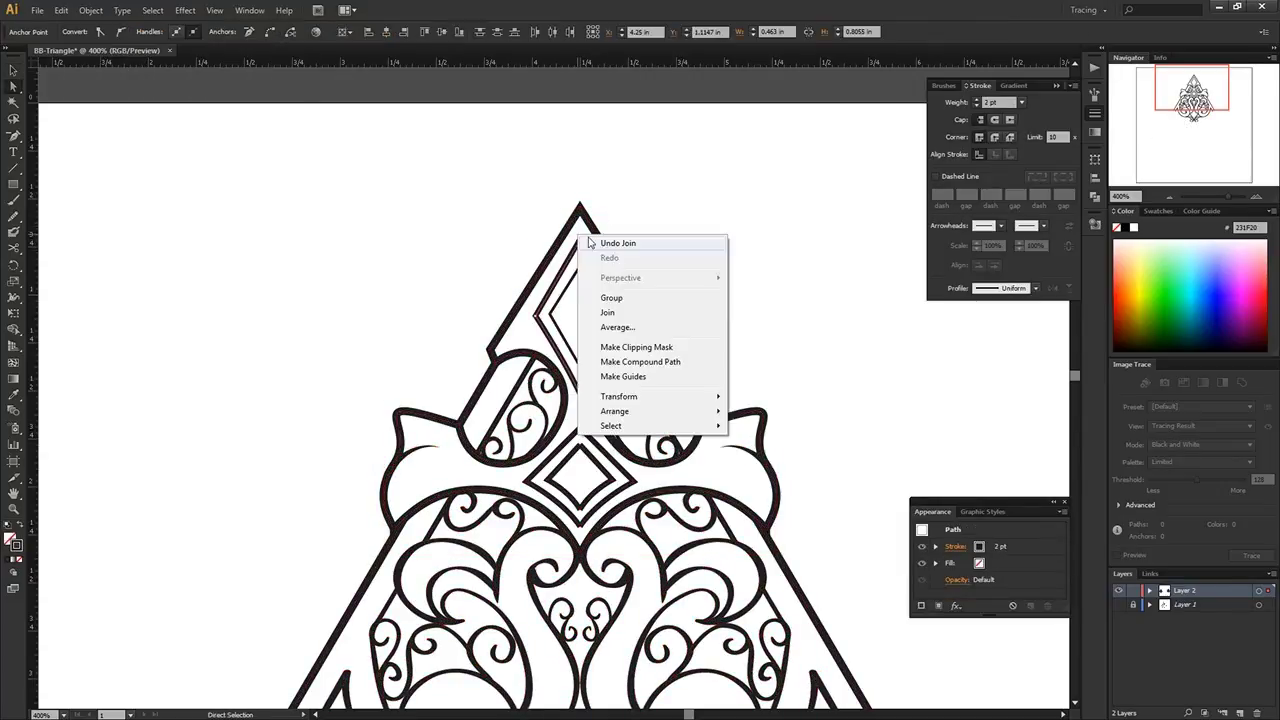
left_click(590, 243)
right_click(580, 423)
left_click(586, 484)
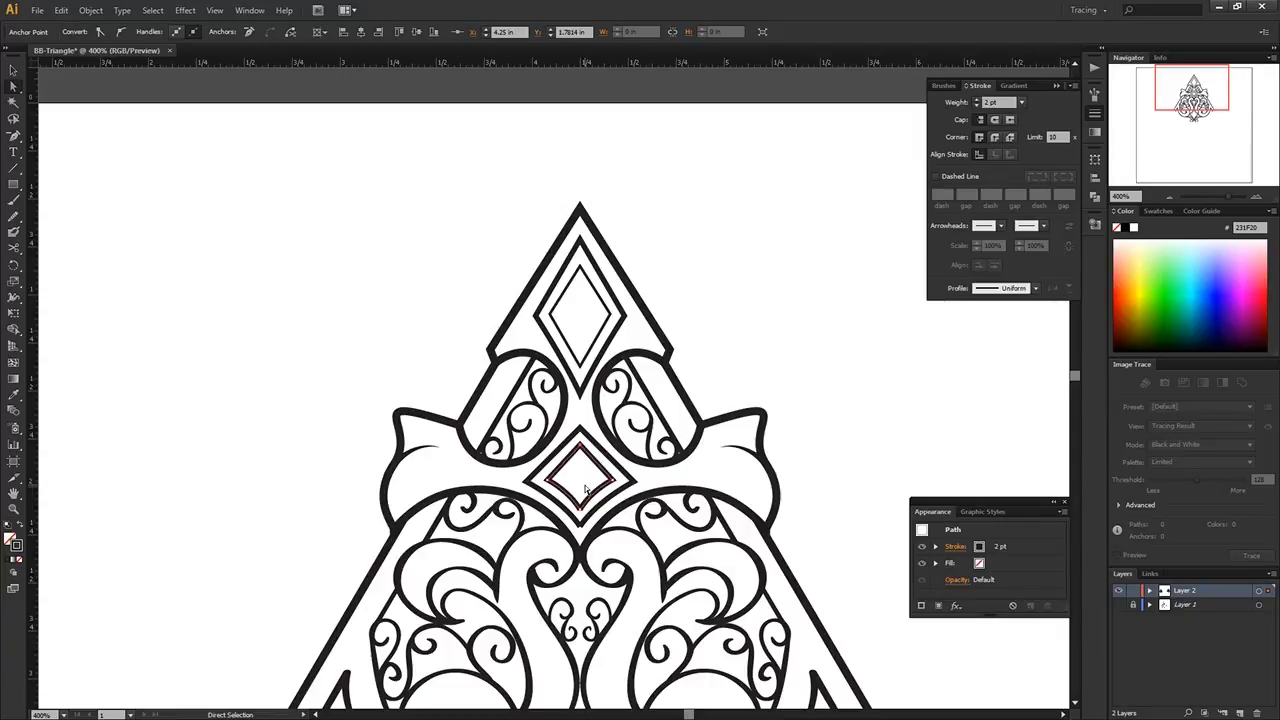
right_click(586, 487)
left_click(634, 398)
Step: Average the bottom diamond's endpoints and join them to close its seam
scroll(600, 450, "down", 5)
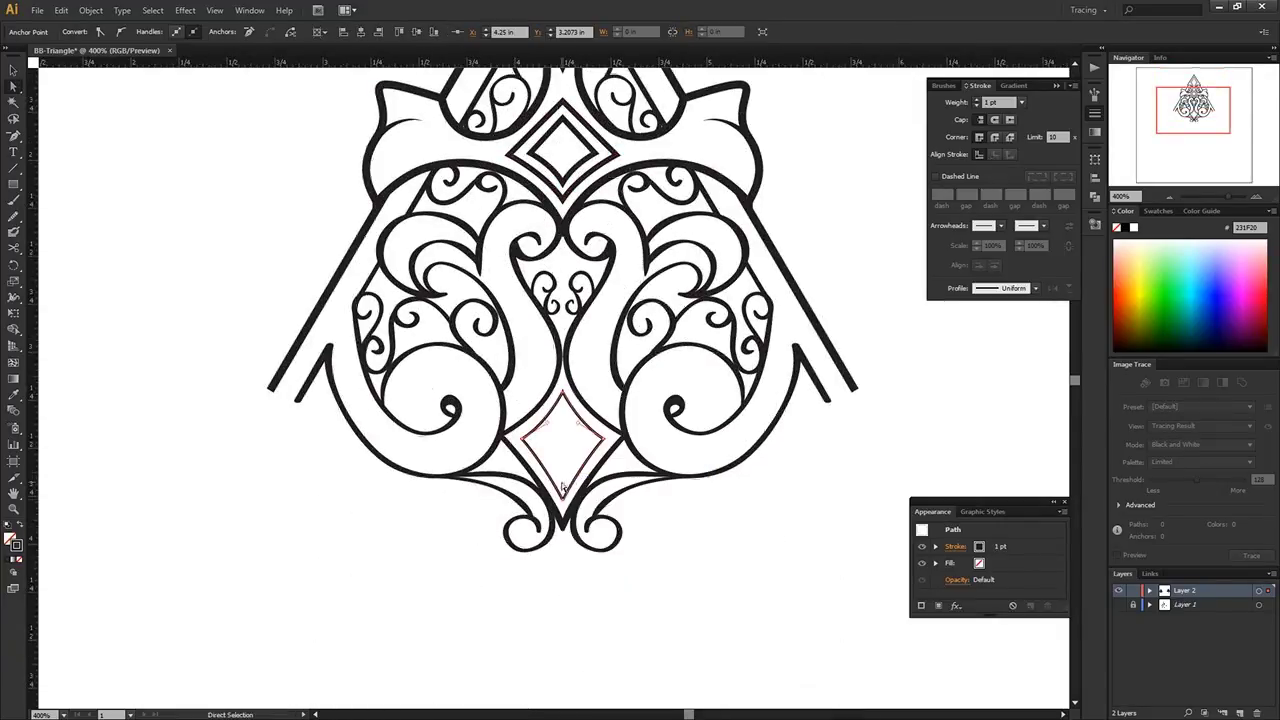
left_click(571, 545)
left_click(571, 545)
key("ctrl+alt+j")
left_click(671, 410)
right_click(580, 322)
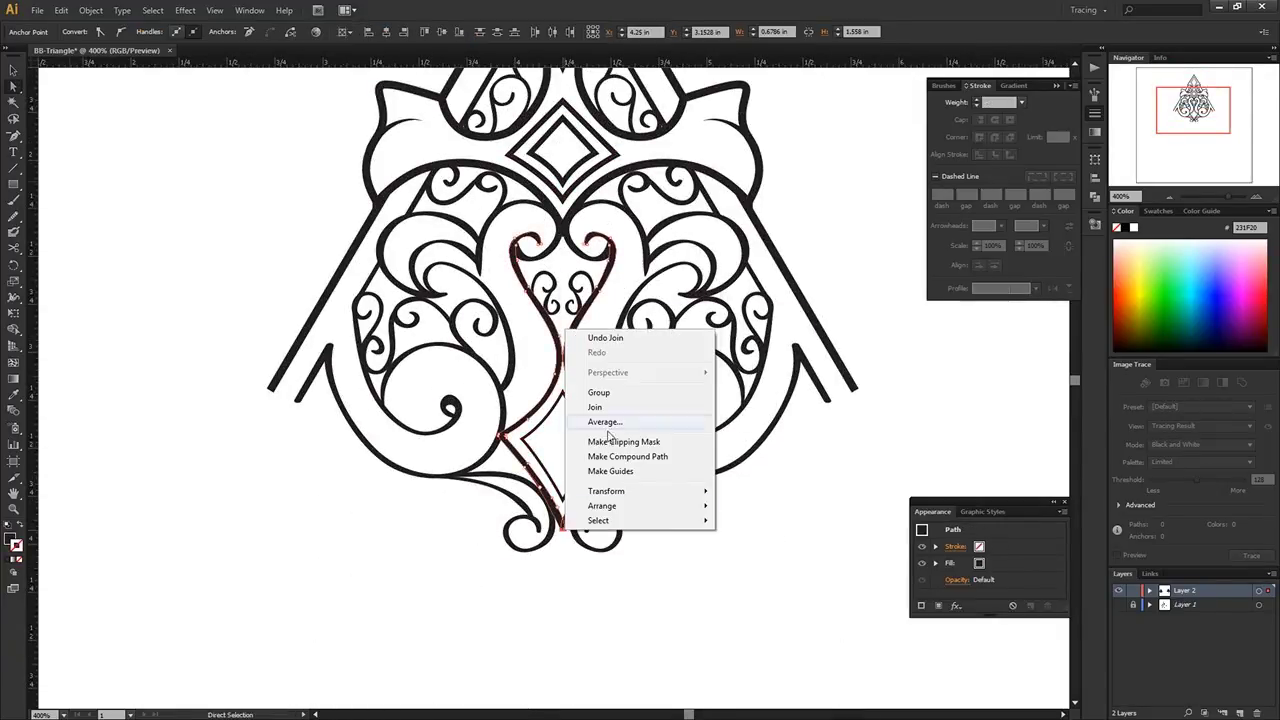
left_click(610, 403)
scroll(664, 626, "up", 2)
key("ctrl+minus")
key("ctrl+minus")
key("ctrl+minus")
Step: Make a reflected copy of the emblem across a custom angle and move it down-right
left_click_drag(425, 228, 425, 228)
right_click(571, 420)
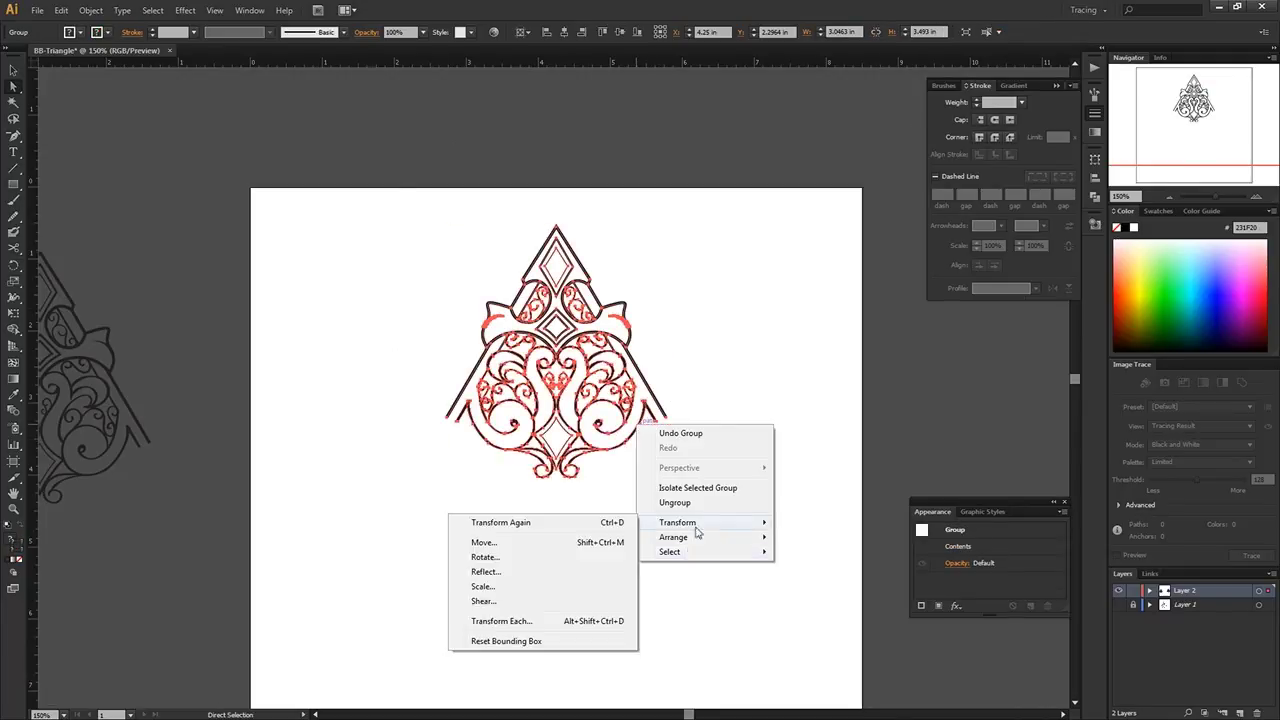
left_click(490, 572)
left_click(951, 328)
left_click_drag(996, 371, 1010, 370)
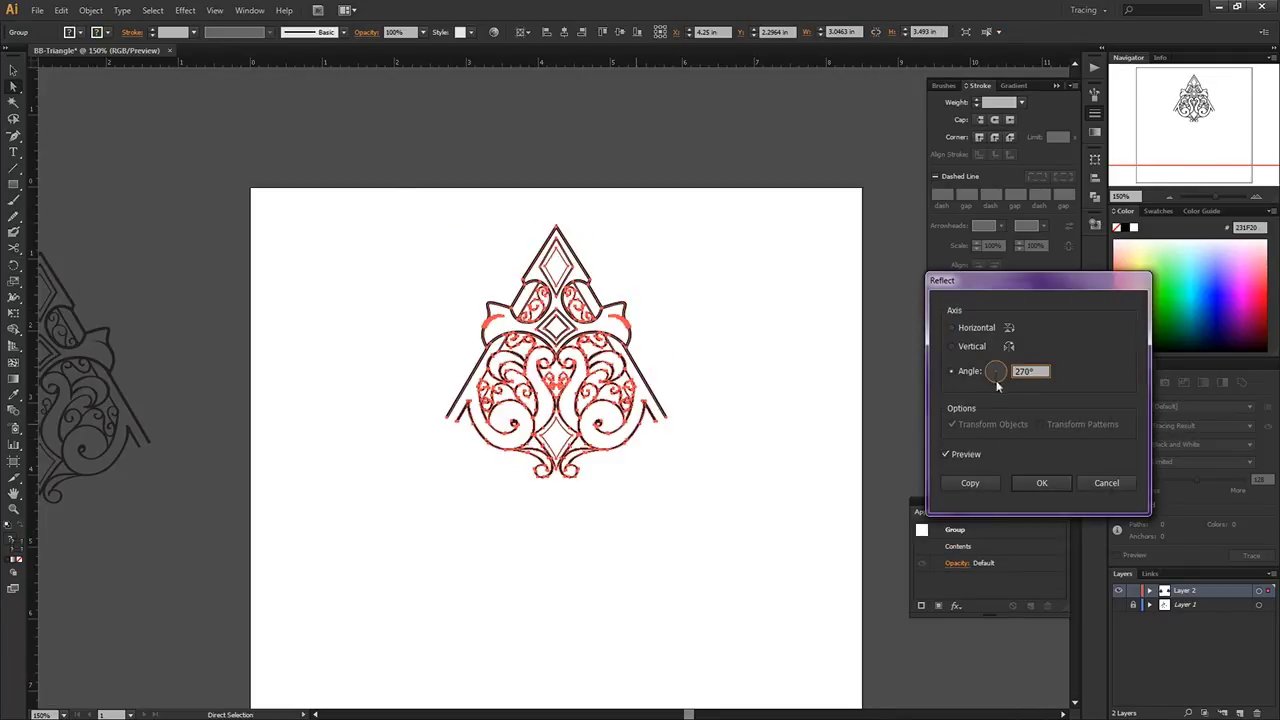
left_click(1042, 483)
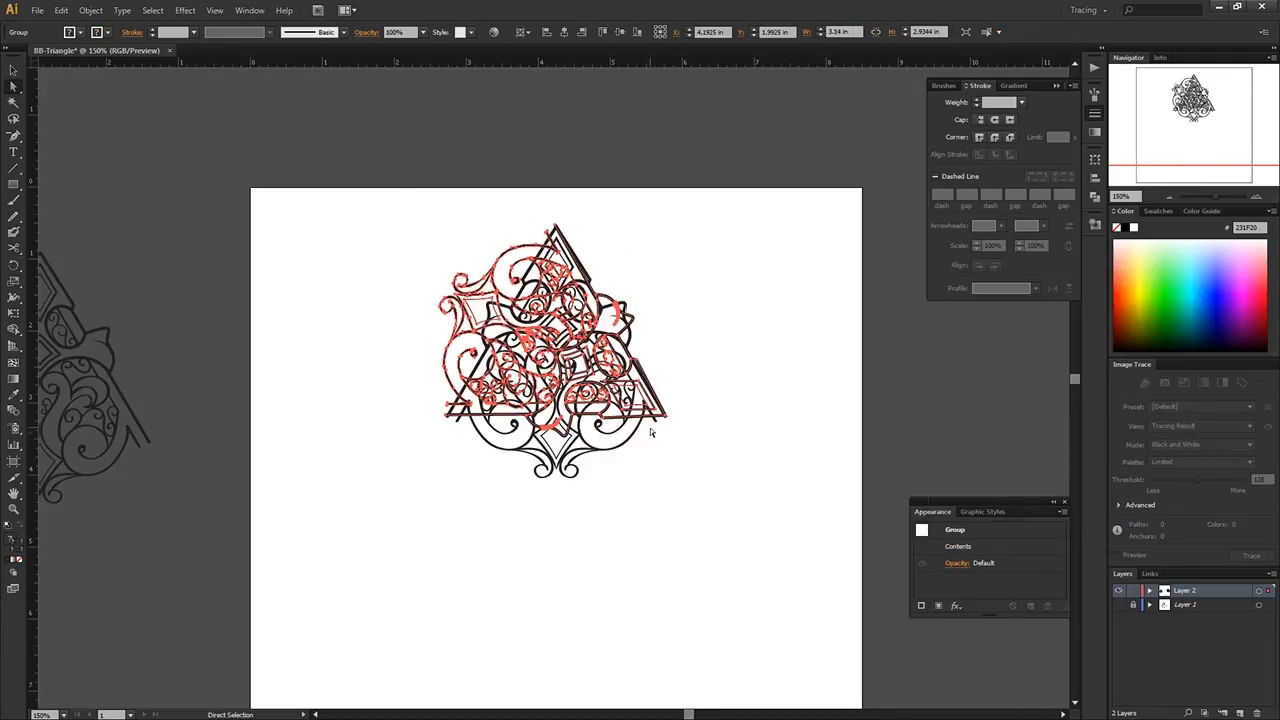
left_click_drag(650, 427, 760, 612)
Step: Fit the reflected copy against the emblem's lower right edge
key("ctrl+plus")
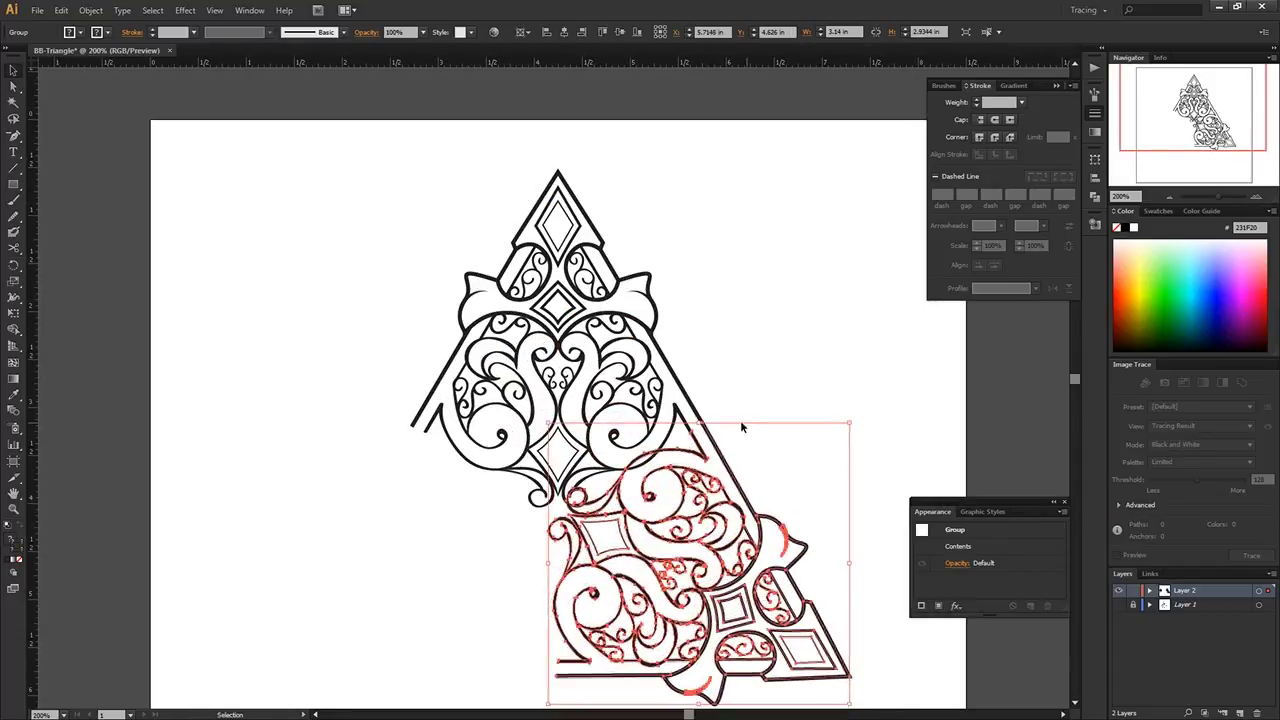
left_click_drag(770, 520, 777, 518)
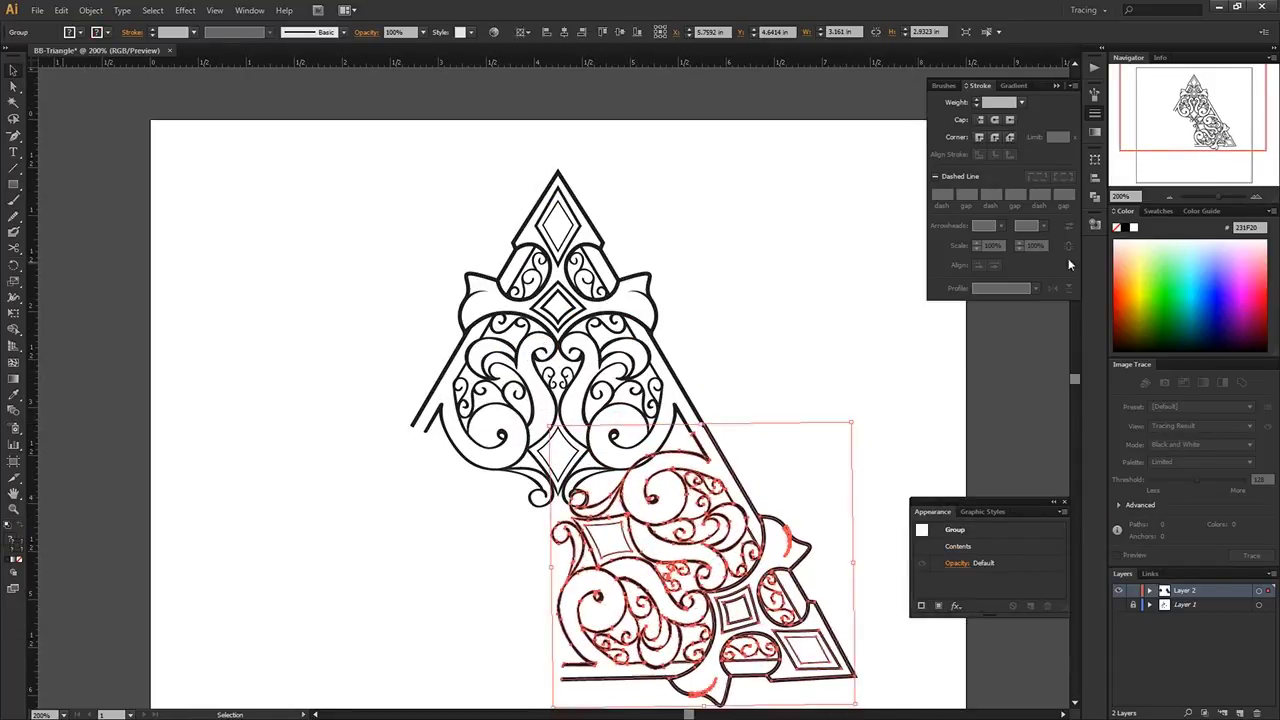
key("ctrl+plus")
Step: Mirror the ornament group again and move it into place beside the original
key("ctrl+plus")
key("ctrl+shift+a")
key("ctrl+minus")
right_click(850, 500)
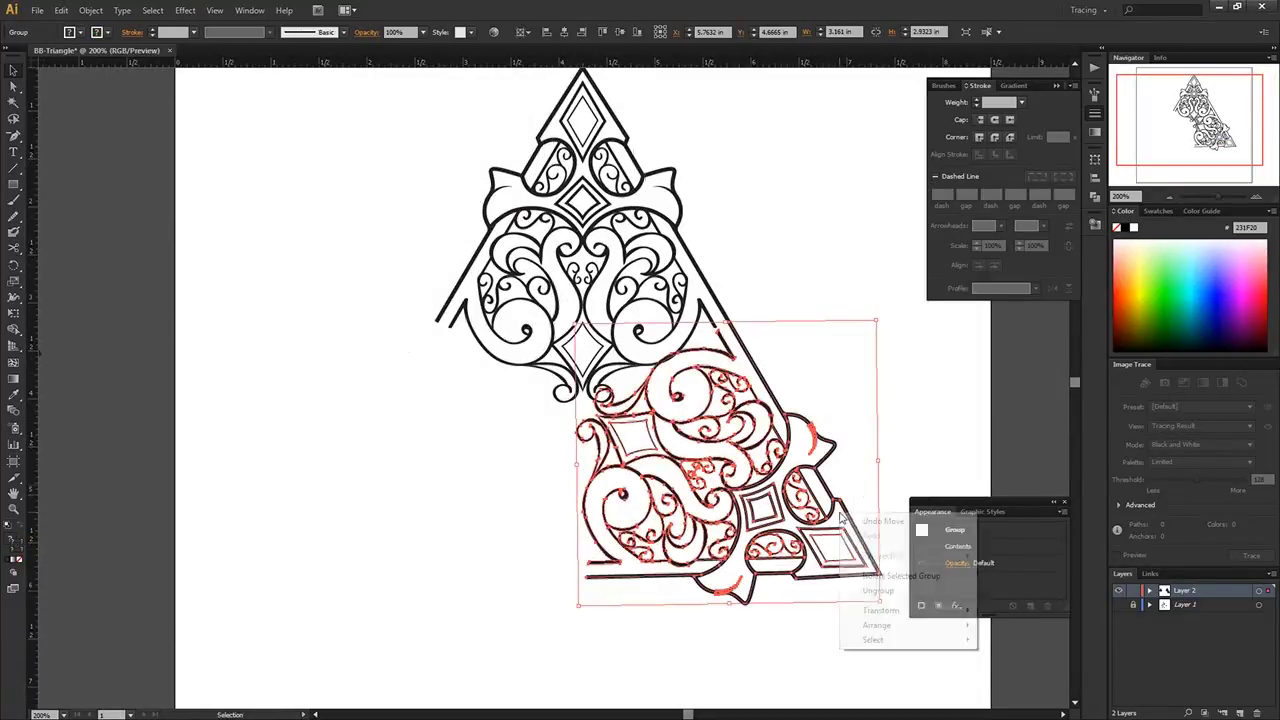
left_click(1042, 483)
left_click_drag(872, 520, 663, 629)
key("ctrl+shift+a")
key("ctrl+plus")
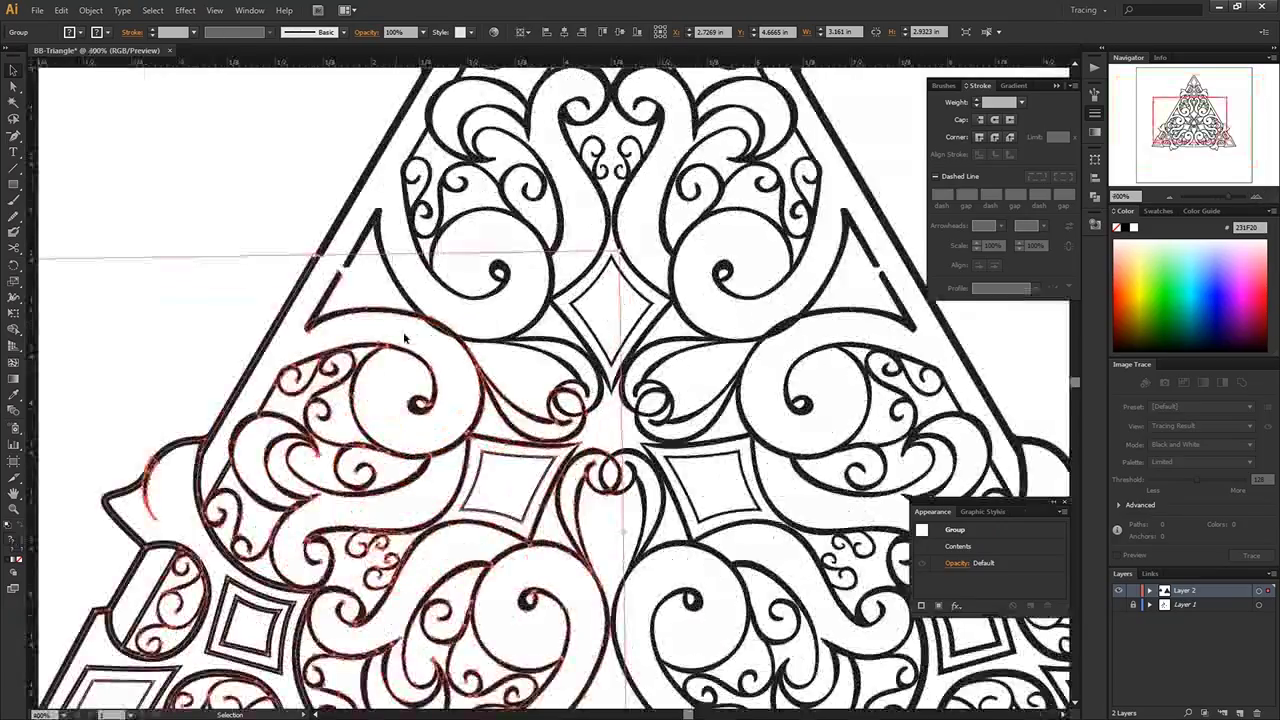
key("ctrl+plus")
key("ctrl+minus")
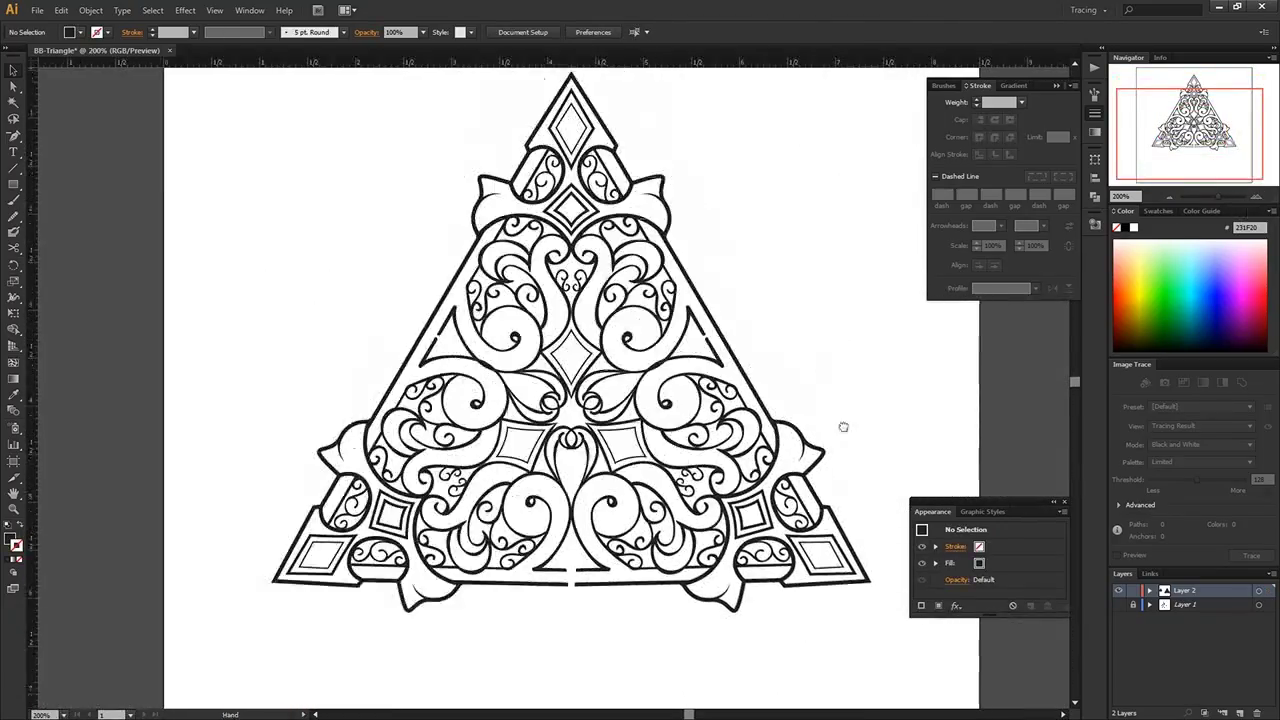
Step: Rotate the lower-left and right ornament groups by 120° and nudge them into alignment
left_click(465, 550)
key("r")
left_click(613, 447, "alt")
type("120")
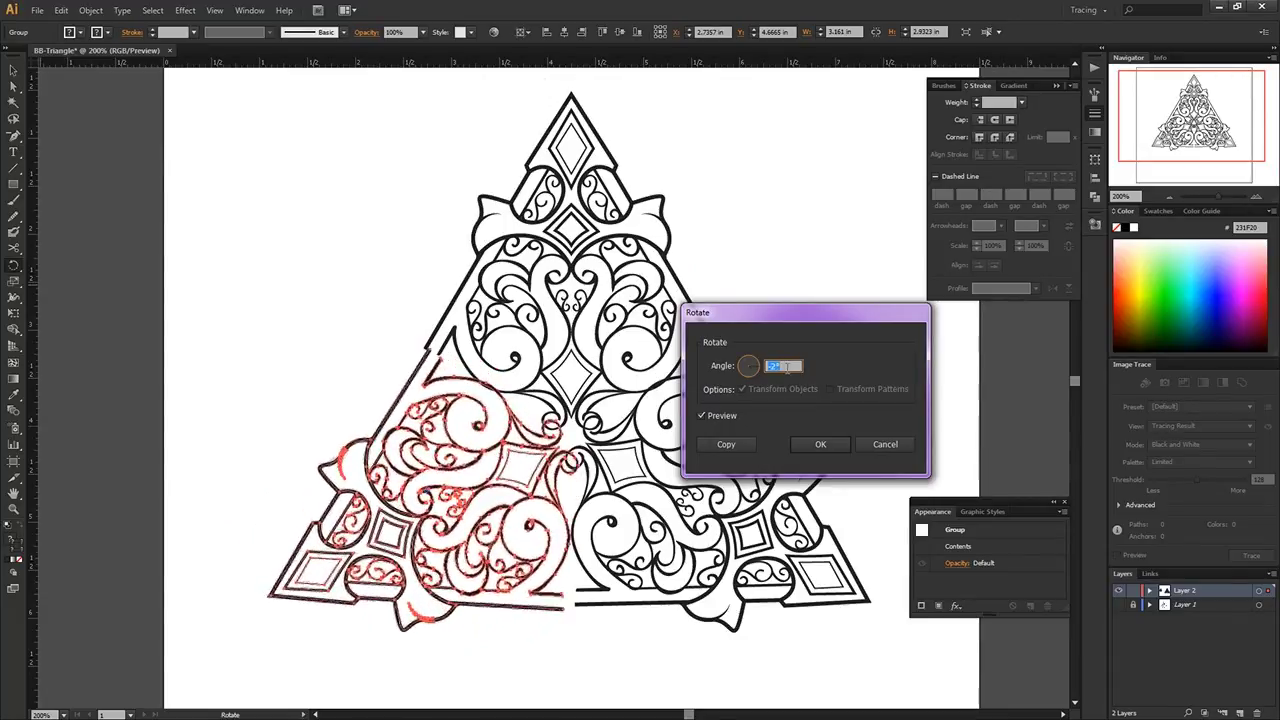
left_click(820, 444)
key("Return")
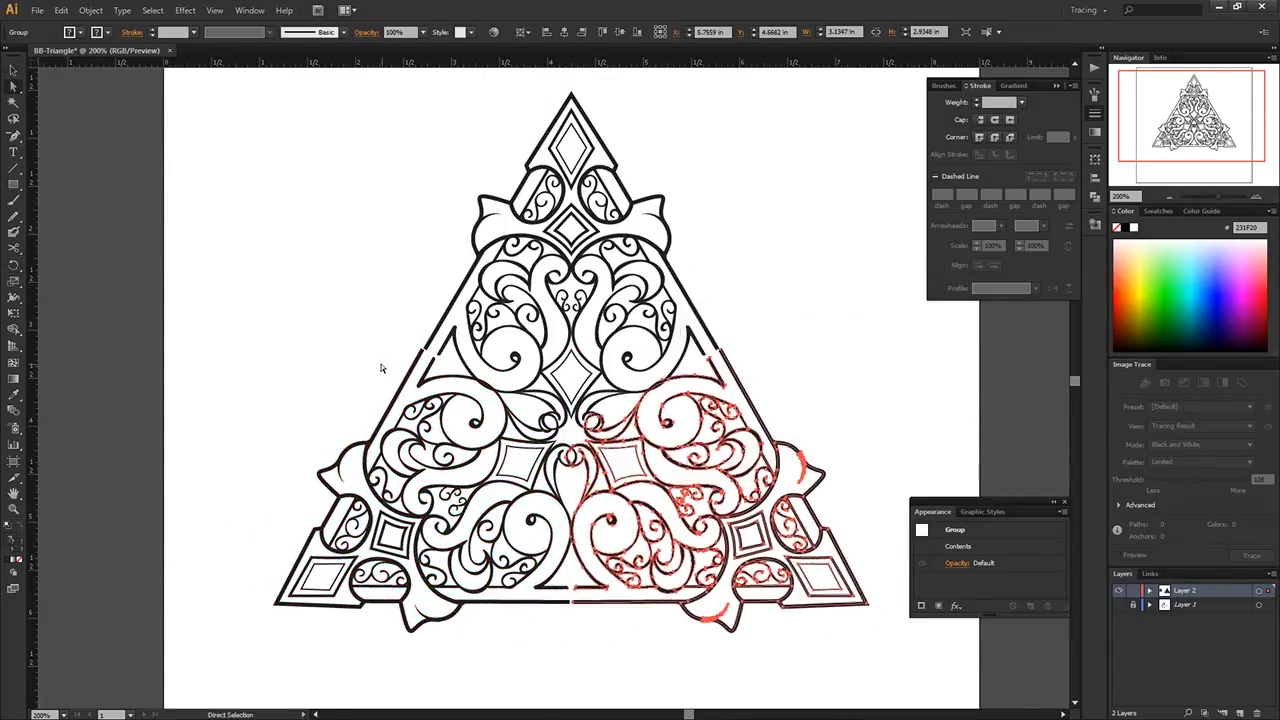
key("ctrl+plus")
key("ctrl+plus")
left_click_drag(889, 331, 890, 312)
Step: Turn on Snap to Point and nudge the left and right groups to close the seams
left_click(214, 10)
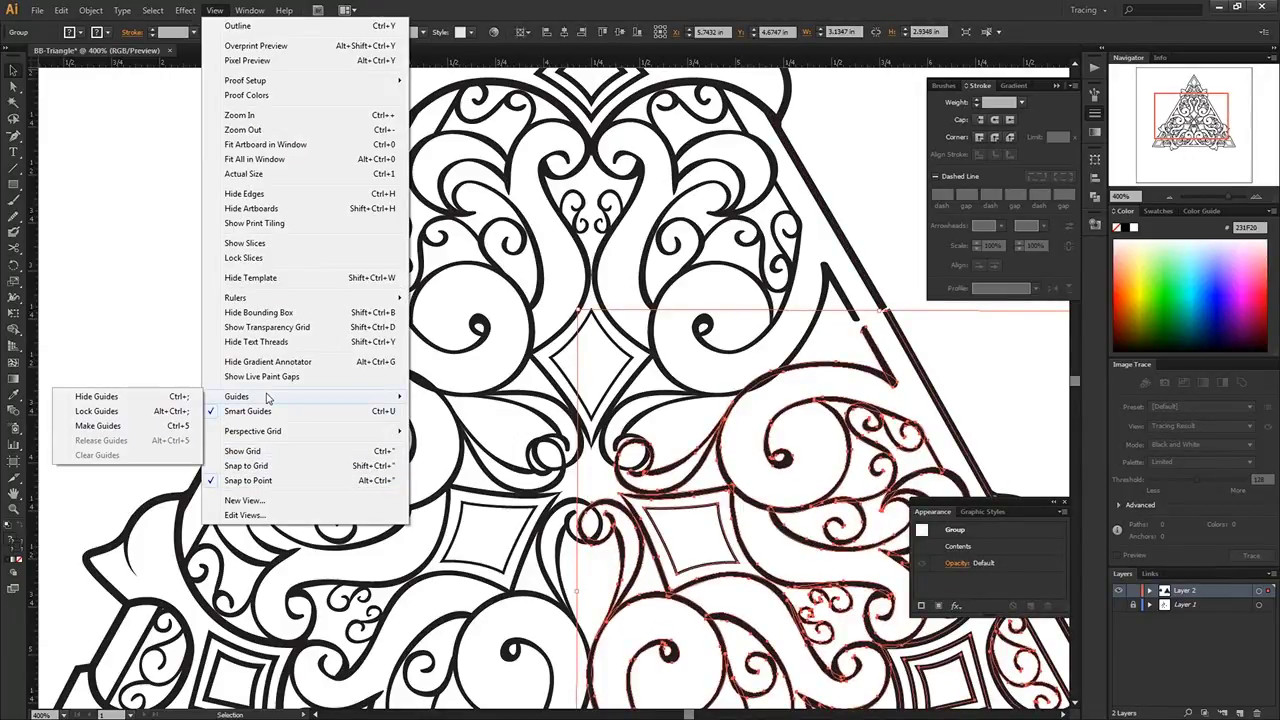
left_click(266, 481)
left_click(214, 10)
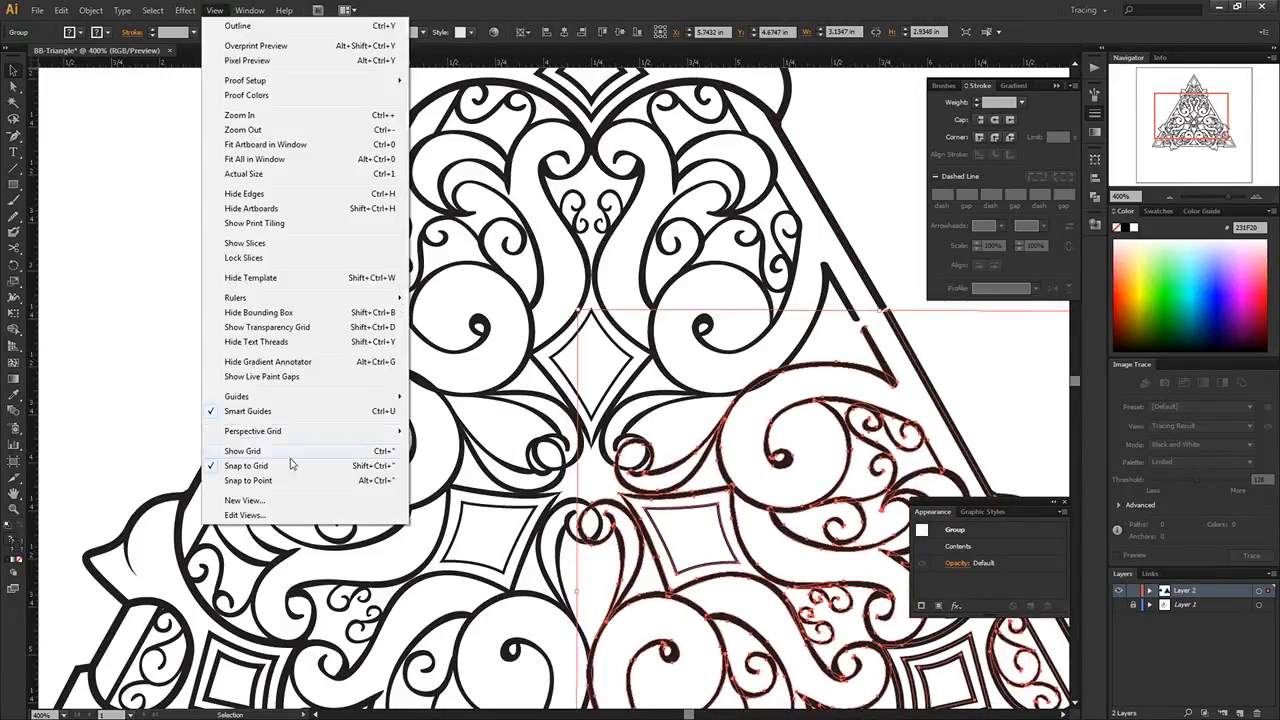
left_click(266, 481)
mouse_move(889, 320)
left_mouse_down()
mouse_move(889, 305)
mouse_move(892, 315)
left_mouse_up()
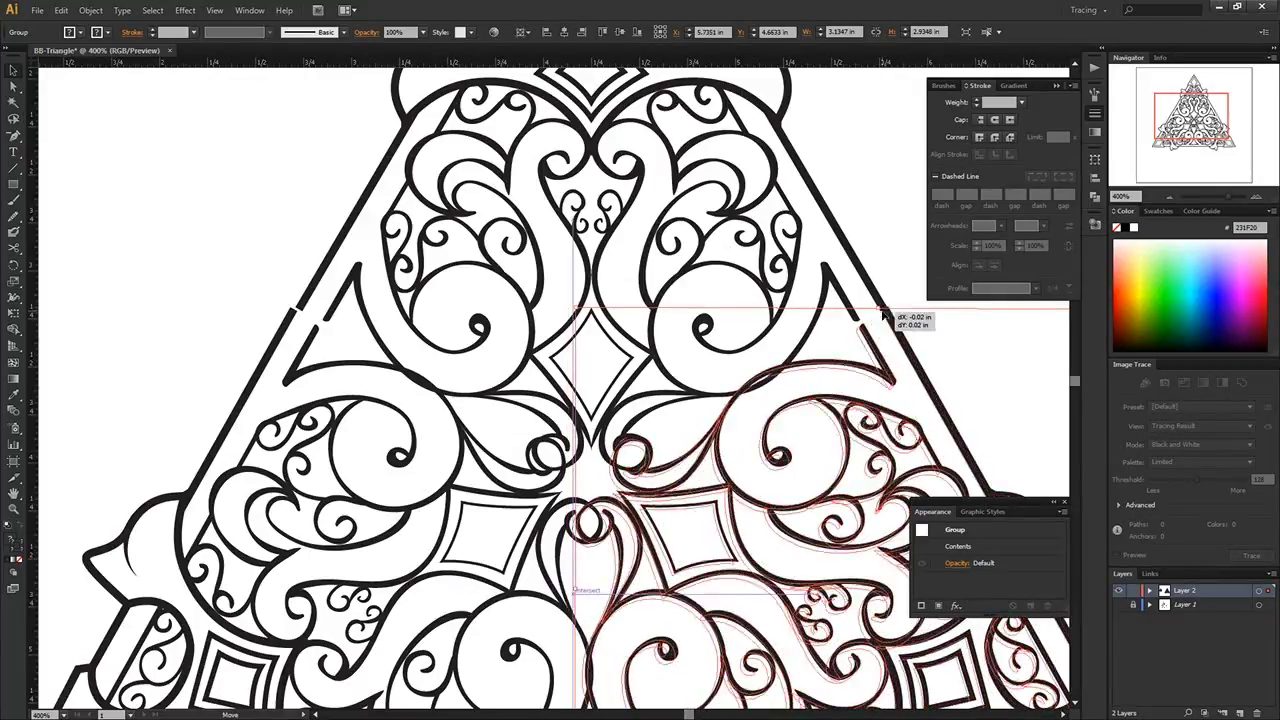
left_click_drag(301, 309, 298, 315)
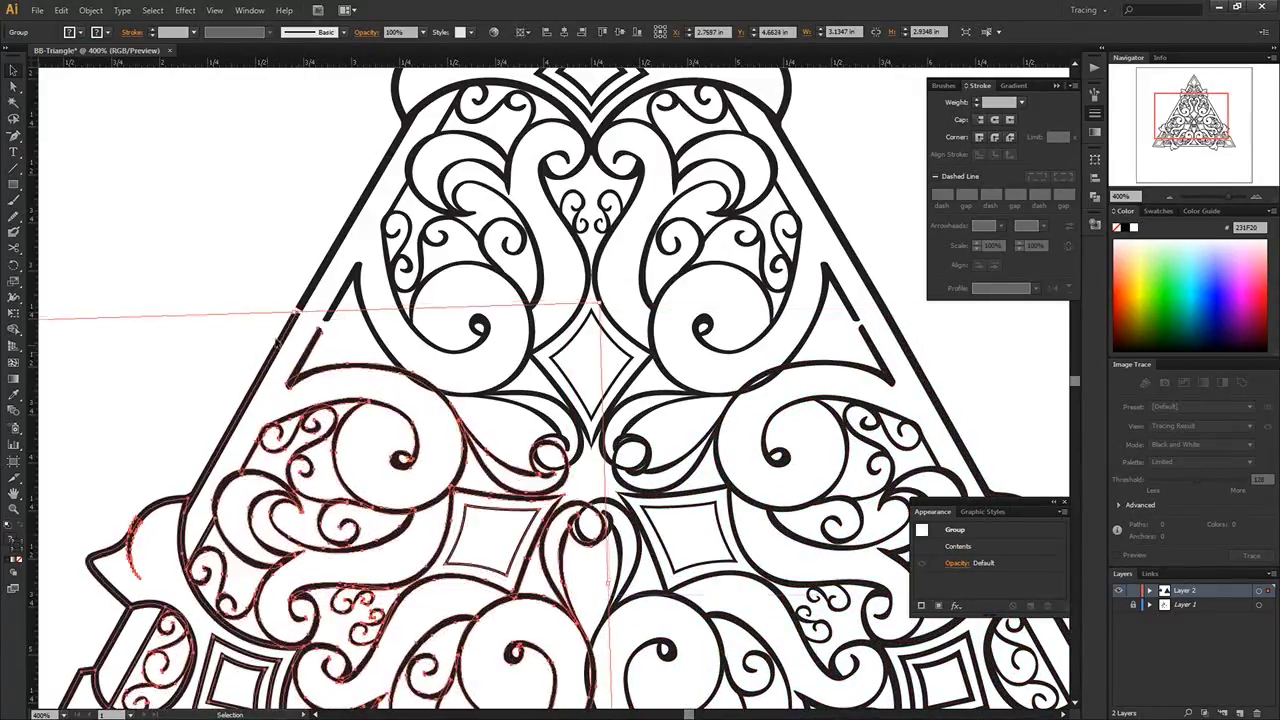
scroll(703, 630, "down", 4)
Step: Average the central clover's bottom points on both axes and join them at the centre
key("a")
left_click(591, 524)
key("ctrl+alt+j")
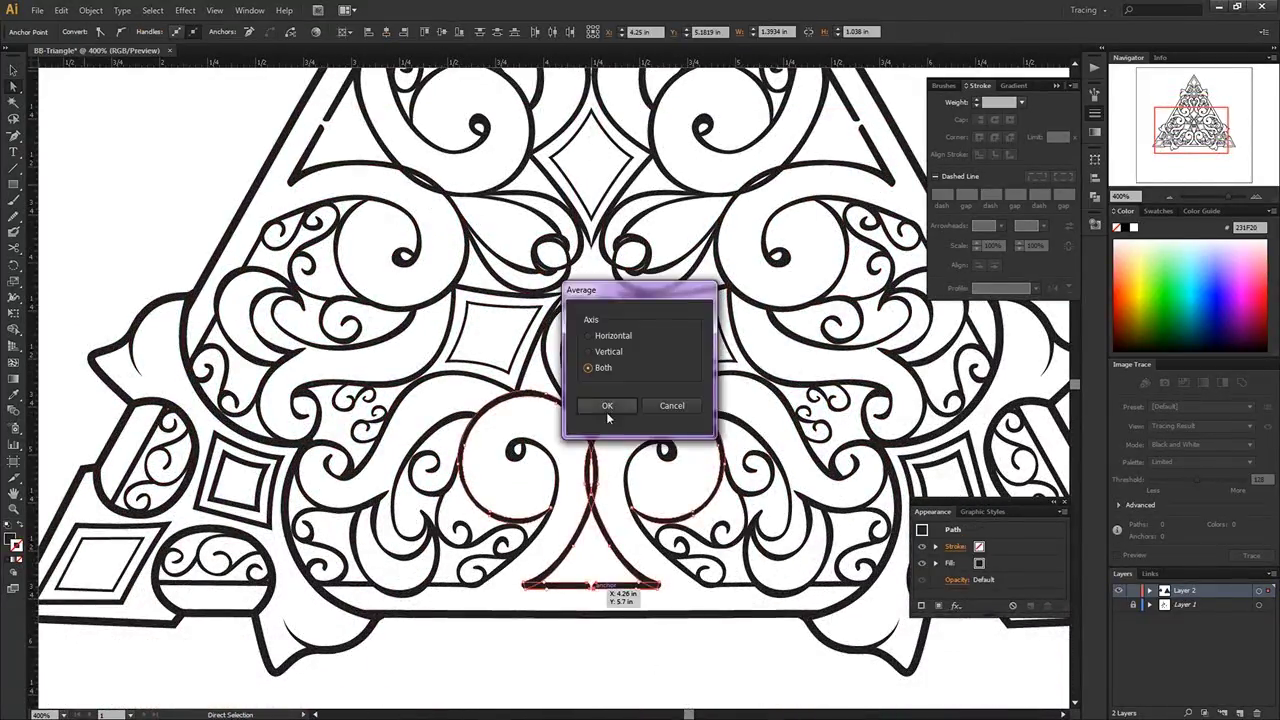
left_click(606, 412)
right_click(572, 330)
left_click(600, 449)
Step: Average the anchors at the zoomed-in seam and join the path's end anchors
key("ctrl+alt+j")
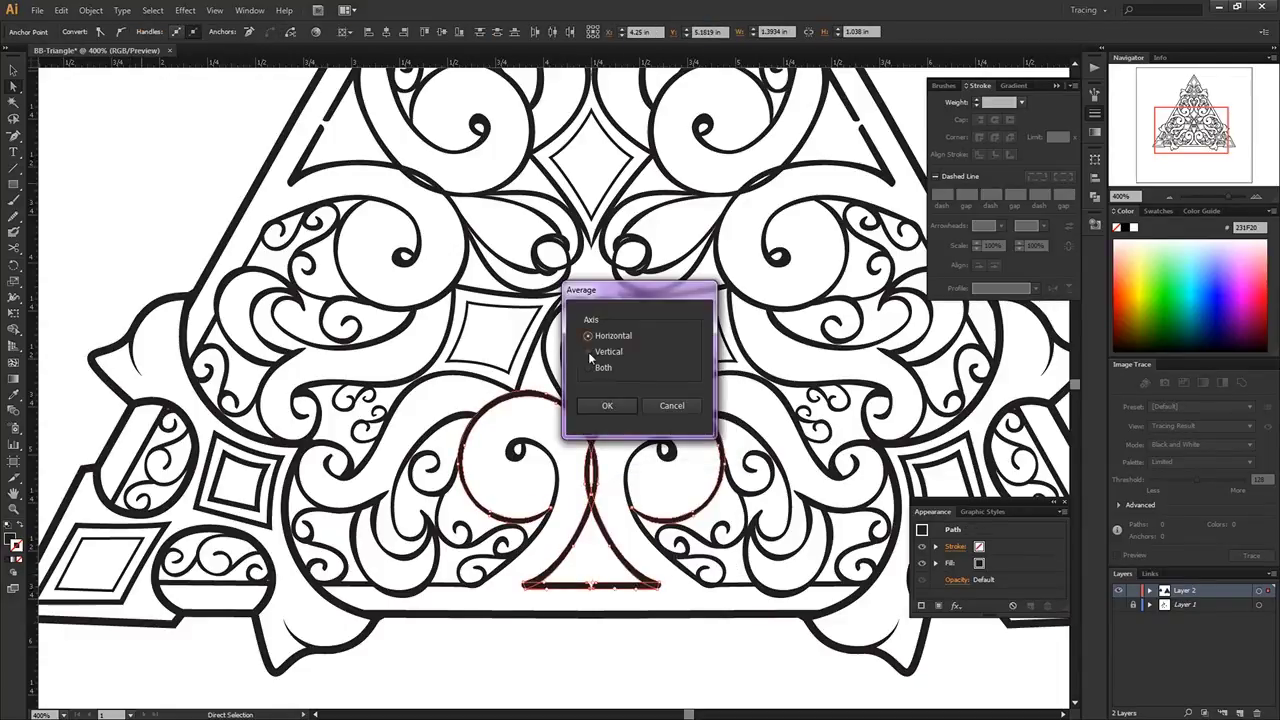
key("Escape")
key("ctrl+equal")
key("ctrl+alt+j")
key("Escape")
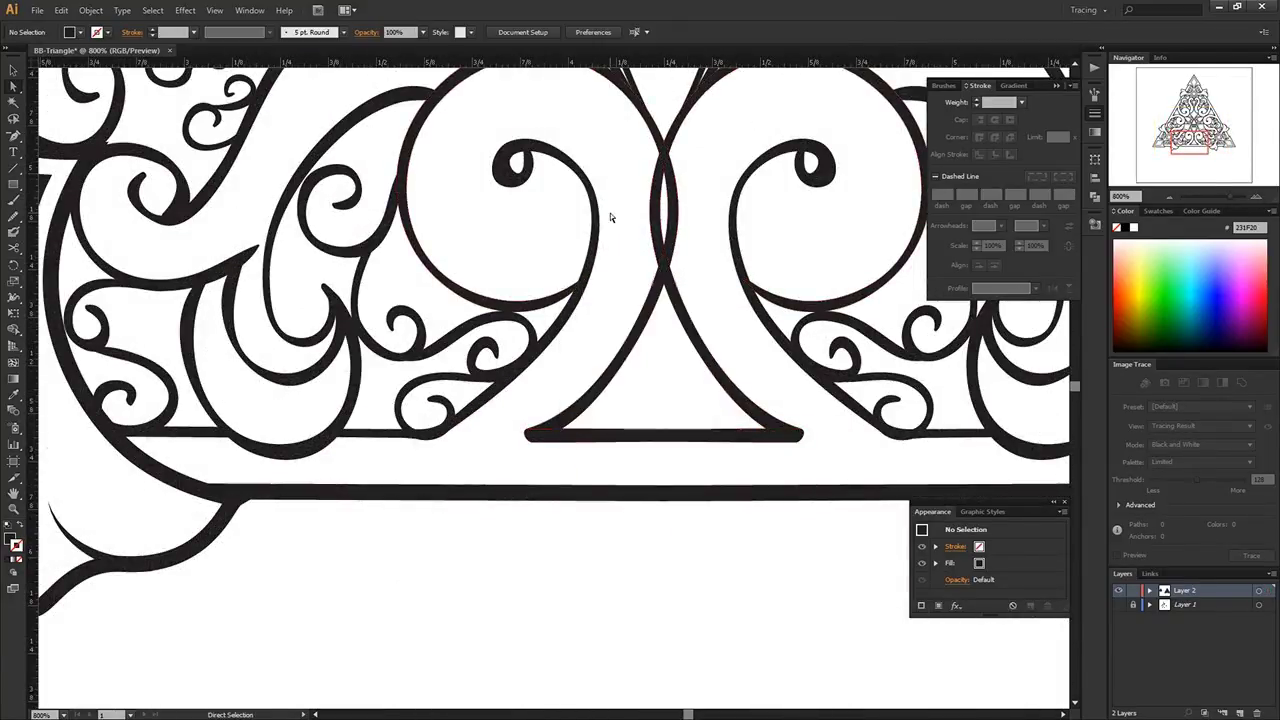
right_click(391, 388)
left_click(470, 474)
Step: Slide a path end anchor along the edge, check the right-edge anchor, and zoom out
left_click_drag(389, 396, 400, 380)
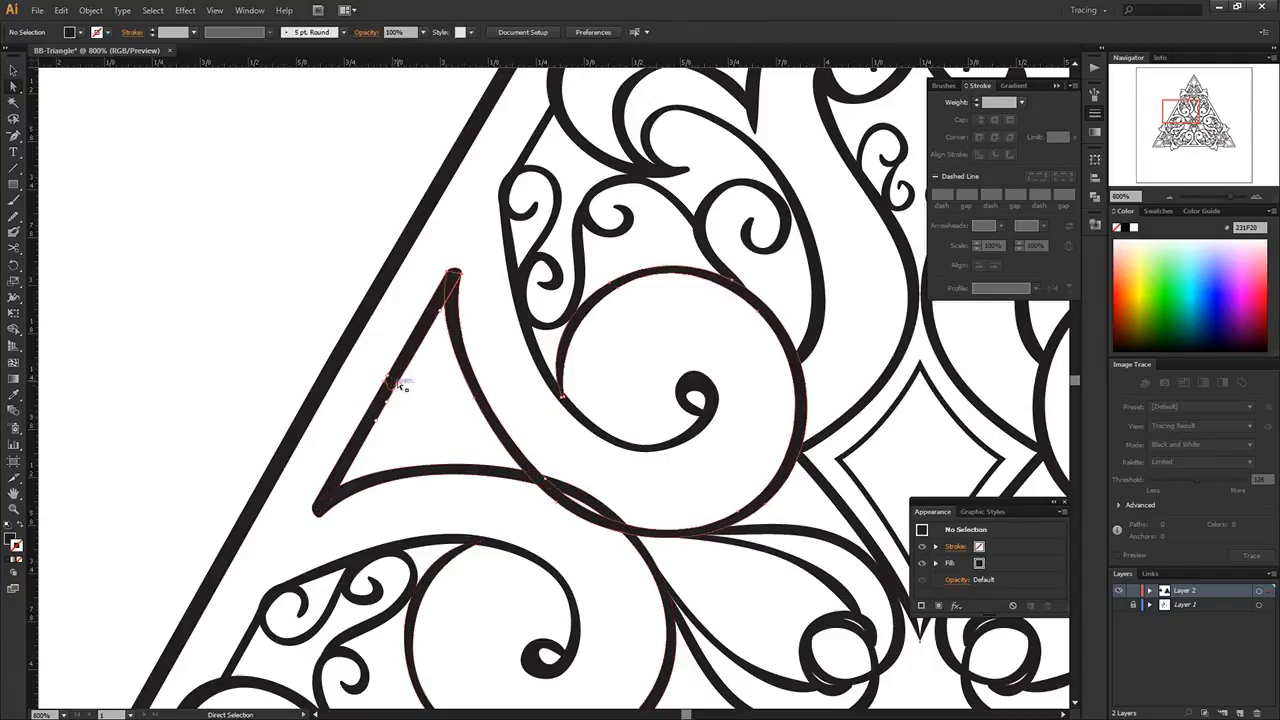
key("ctrl+shift+a")
mouse_move(1060, 250)
left_mouse_down()
mouse_move(905, 466)
mouse_move(585, 246)
left_mouse_up()
left_click(593, 457)
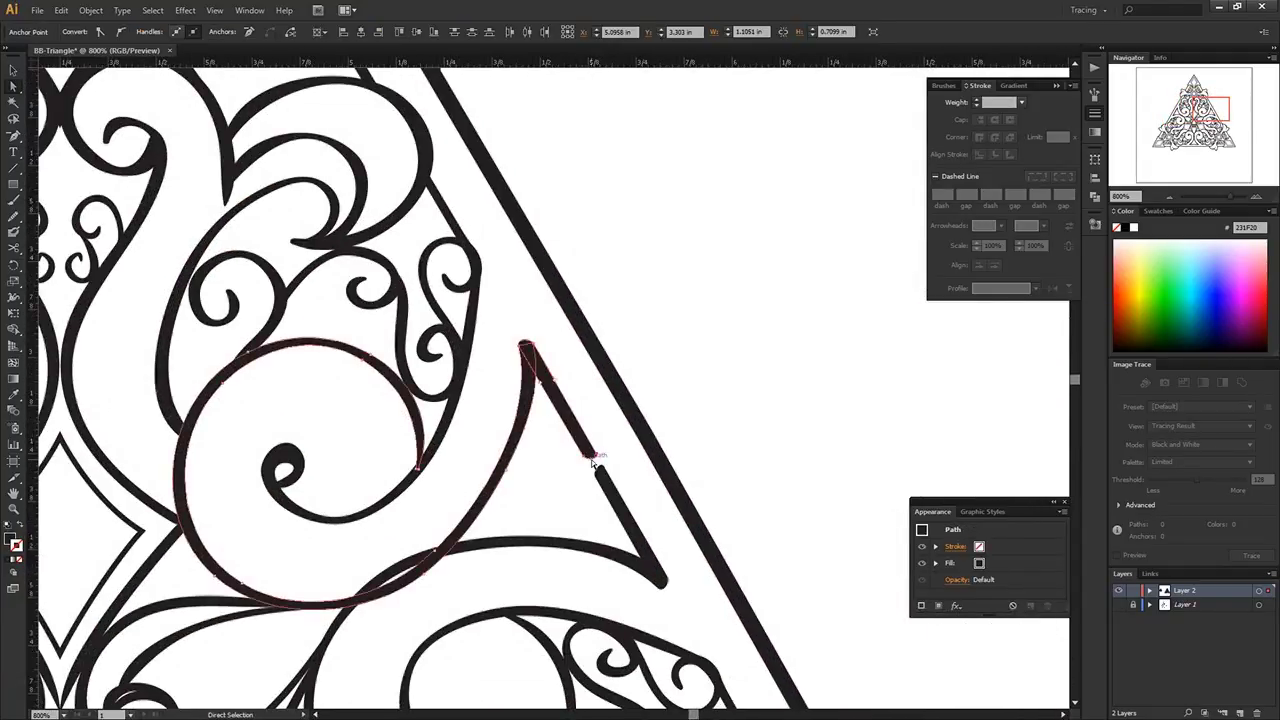
key("ctrl+shift+a")
scroll(729, 406, "down", 5)
scroll(729, 406, "left", 5)
key("shift+e")
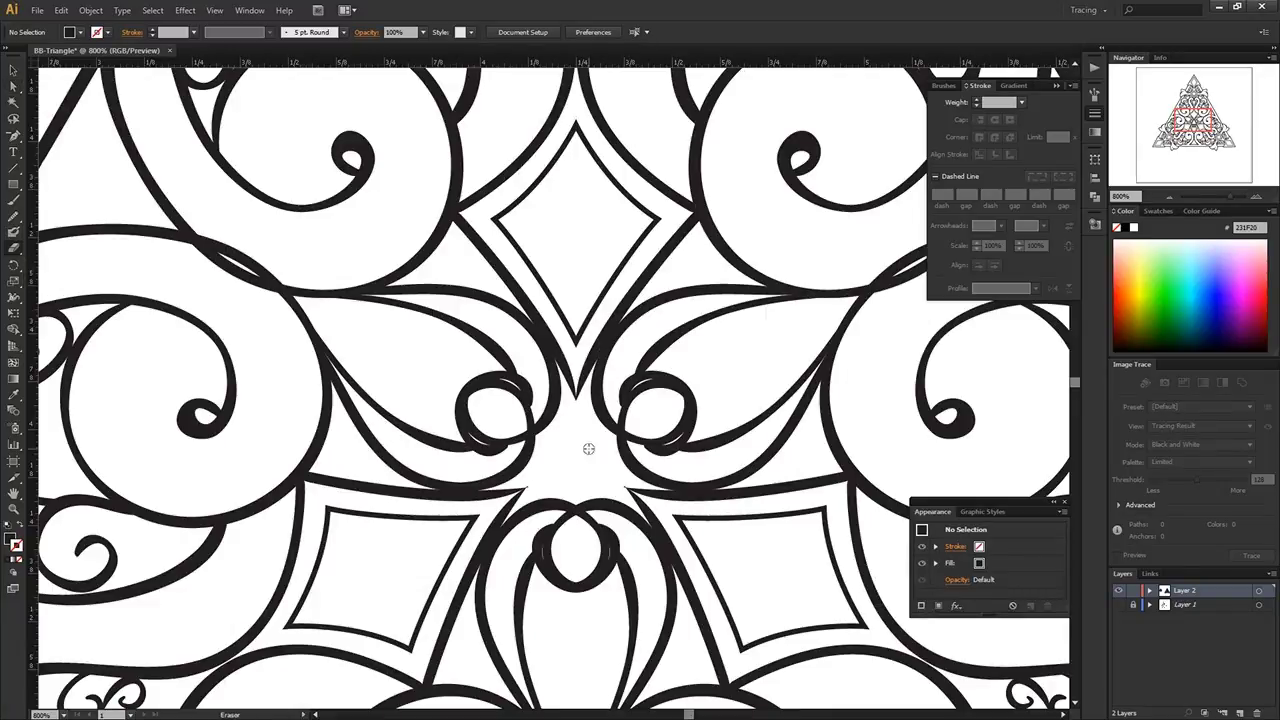
key("ctrl+minus")
key("ctrl+minus")
key("ctrl+minus")
Step: Select the whole triangle emblem and scale it up to fill the artboard
key("ctrl+minus")
key("ctrl+minus")
key("v")
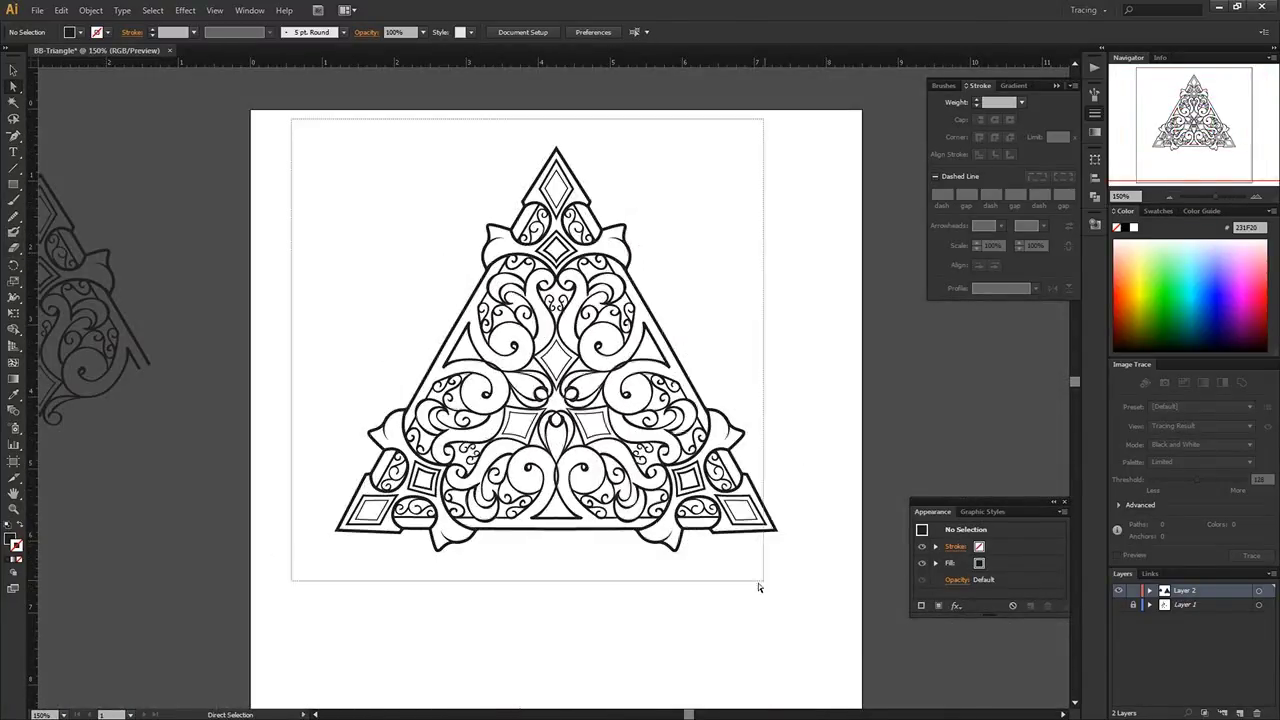
left_click_drag(290, 118, 758, 583)
key("ctrl+minus")
left_click_drag(409, 271, 352, 203)
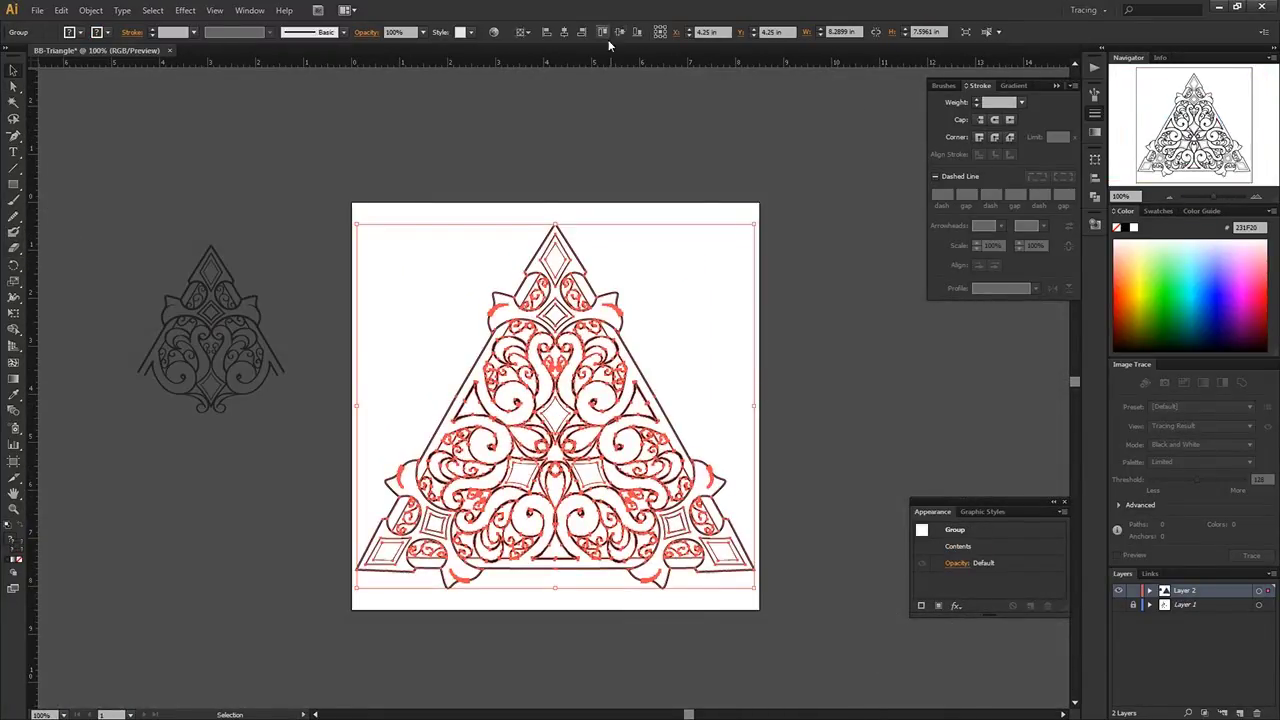
left_click(535, 586)
key("ctrl+plus")
key("ctrl+plus")
Step: Average the bottom horizontal path's end anchors and join them
key("a")
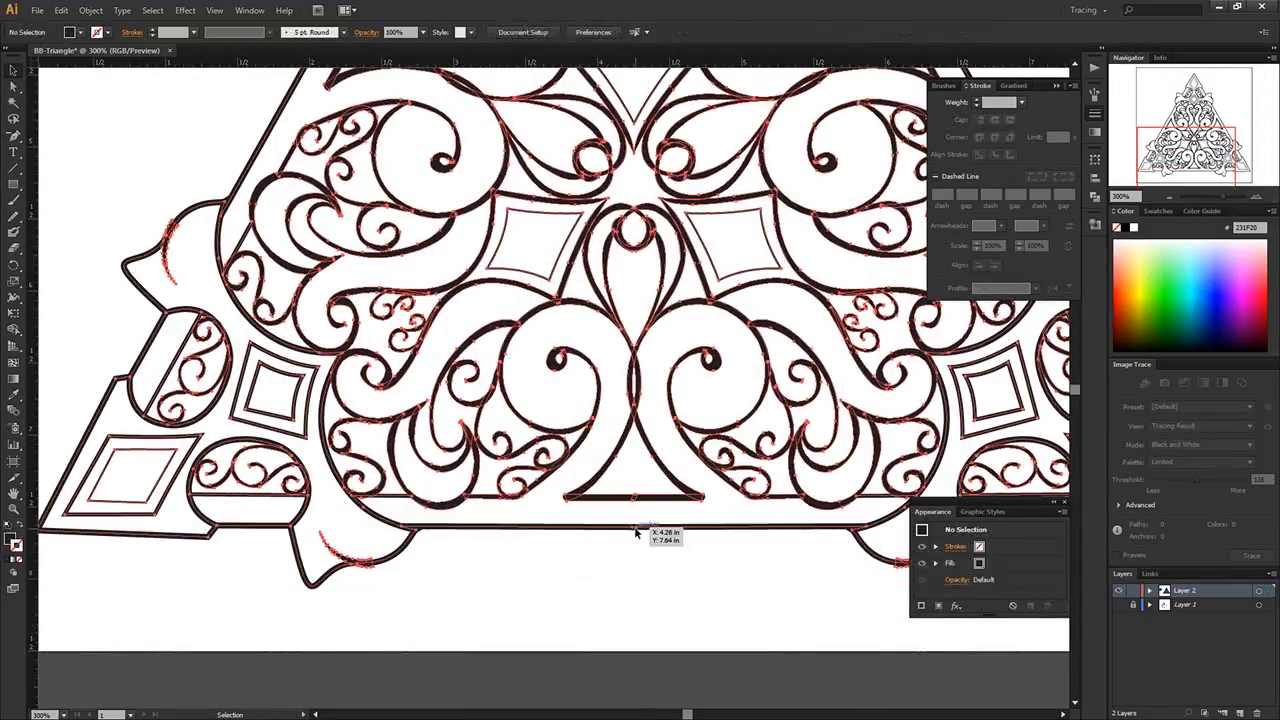
left_click(648, 527)
key("ctrl+alt+j")
left_click(617, 407)
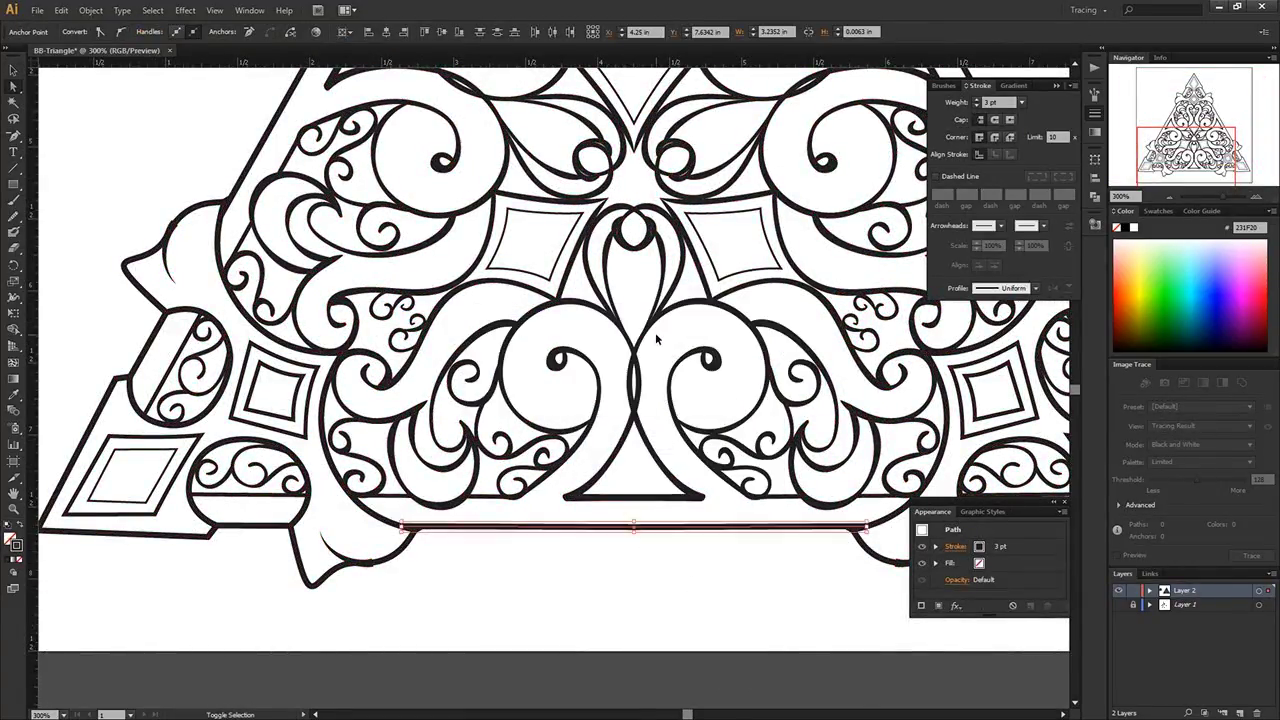
key("ctrl+j")
key("Return")
Step: Select all the artwork and ungroup it from the context menu
key("v")
key("ctrl+a")
right_click(657, 407)
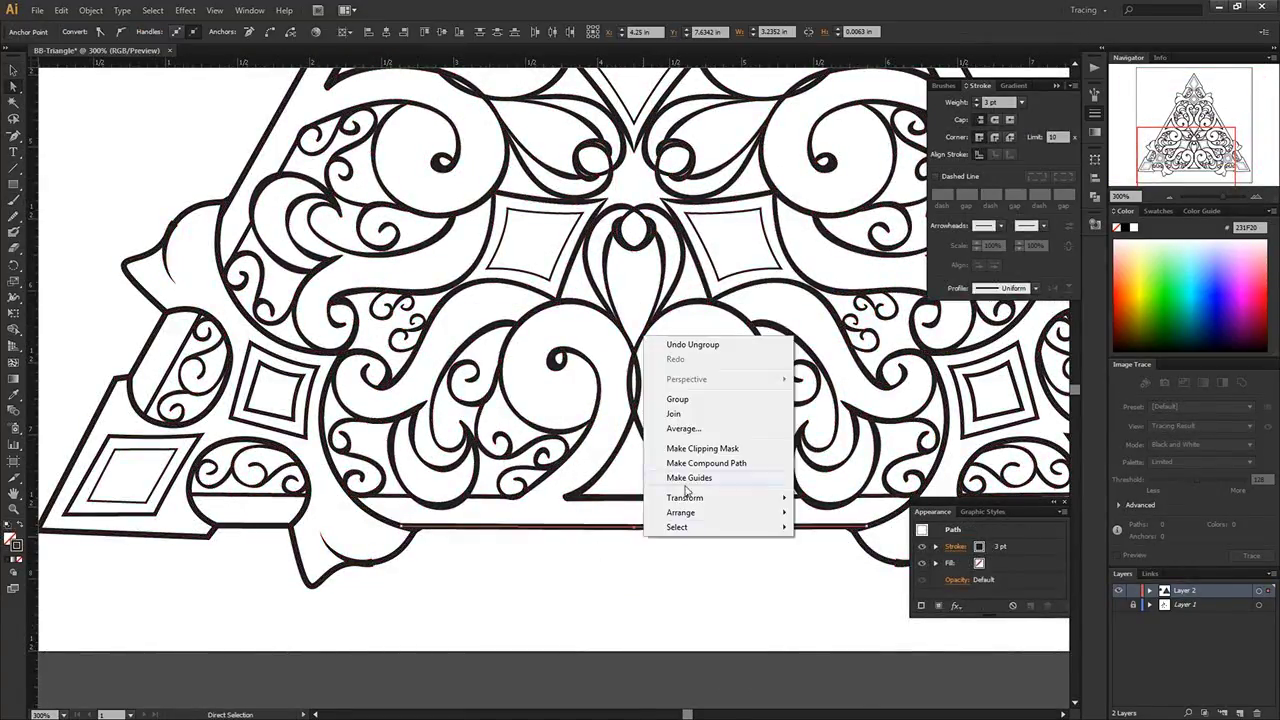
left_click(560, 600)
Step: Taper the bottom curl's stroke to a thin point with the Width tool
key("a")
key("shift+w")
key("ctrl+plus")
key("ctrl+plus")
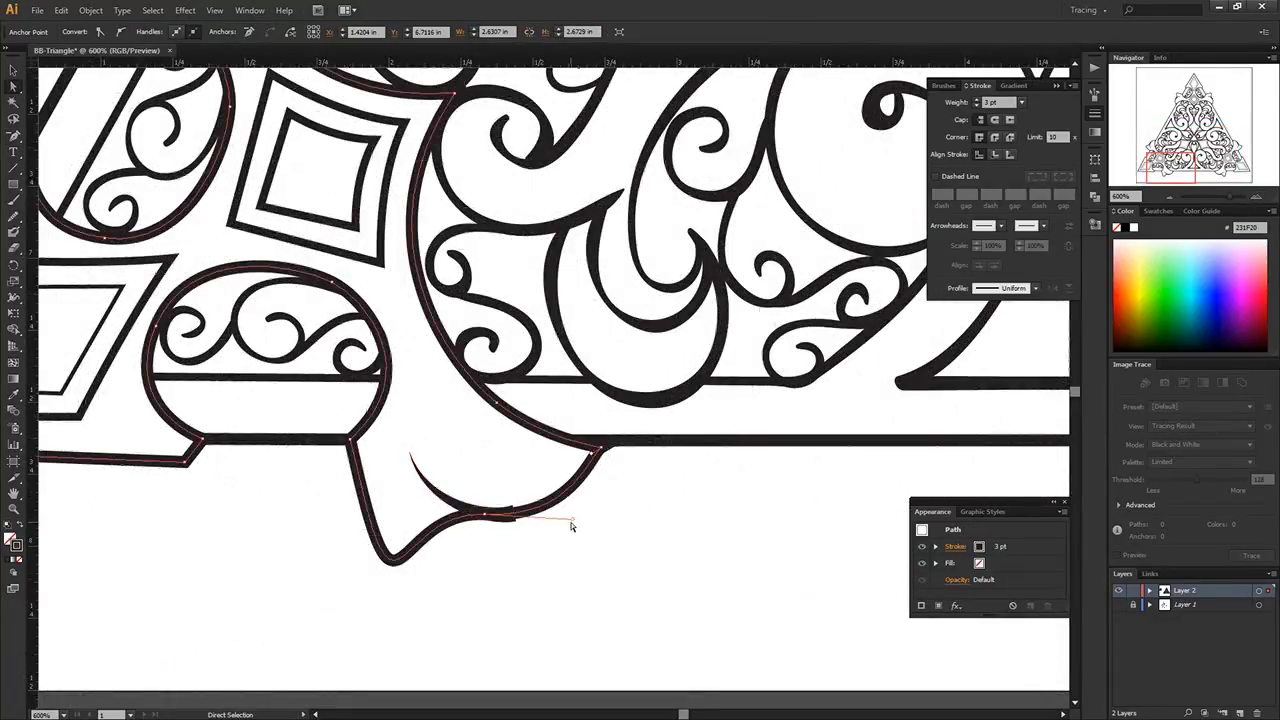
left_click_drag(560, 492, 543, 514)
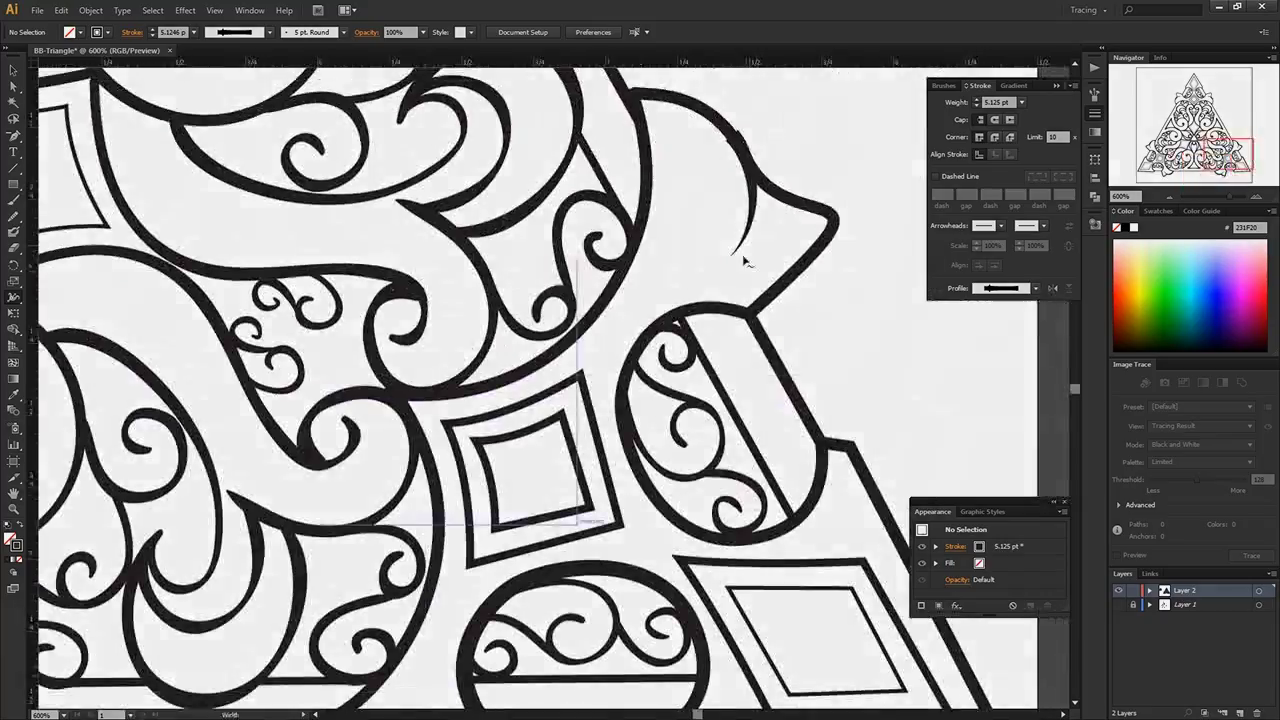